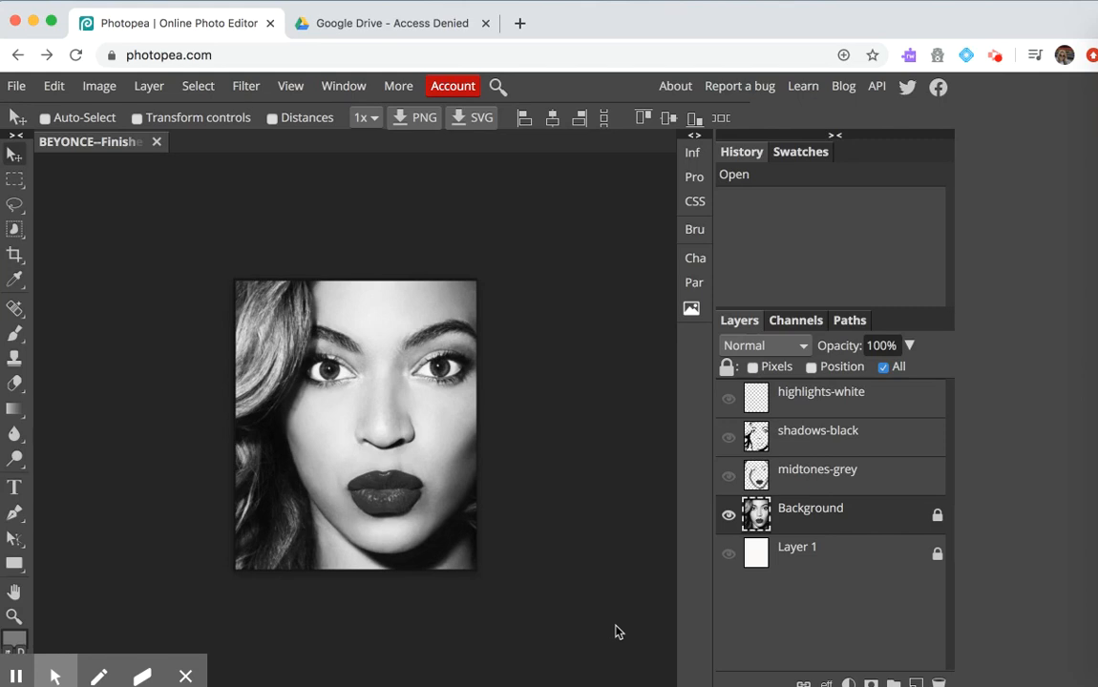
Step: Hide the Background layer and show the shadows-black layer over the white Layer 1
{"action": "left_click", "coordinate": [728, 516]}
{"action": "left_click", "coordinate": [728, 439]}
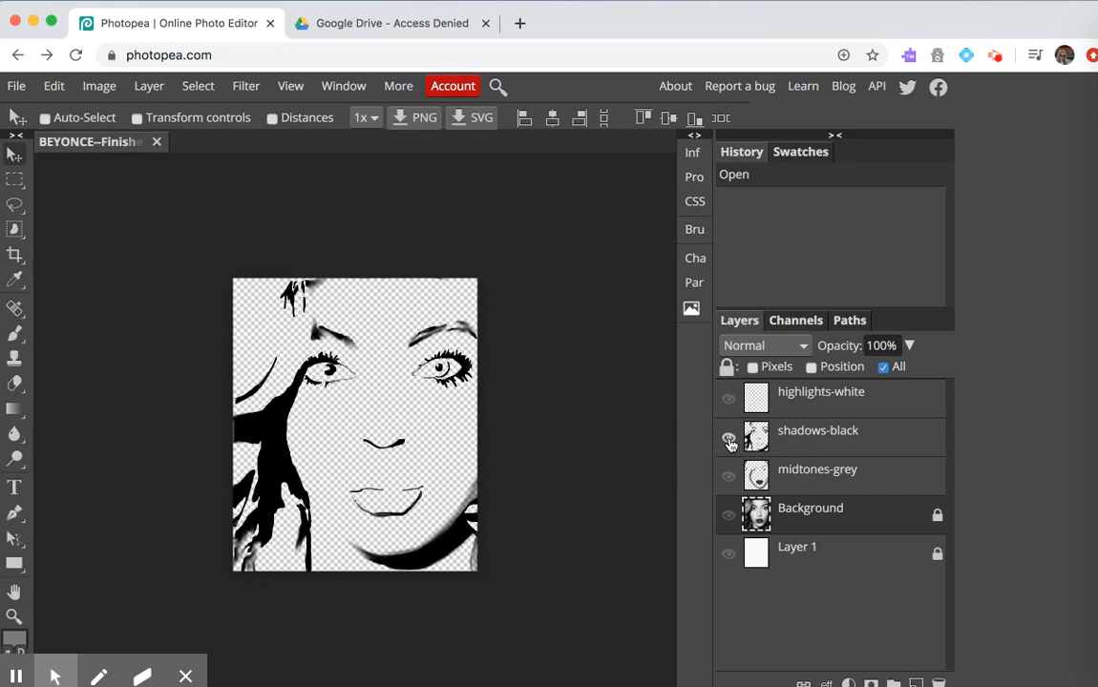
{"action": "left_click", "coordinate": [729, 555]}
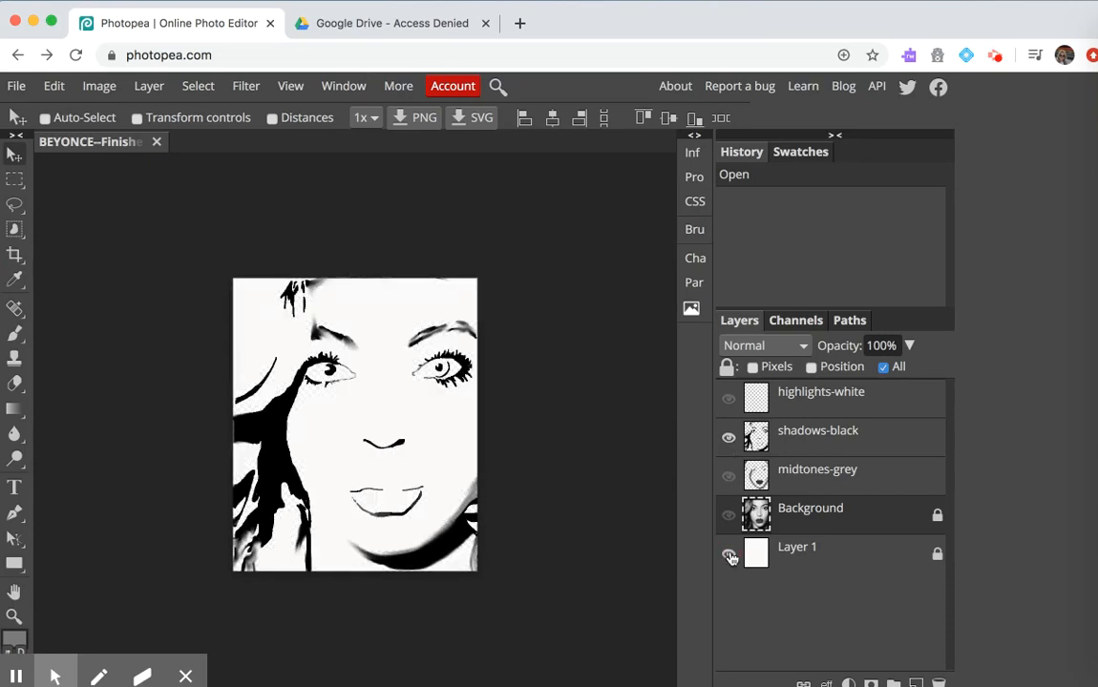
{"action": "left_click", "coordinate": [729, 556]}
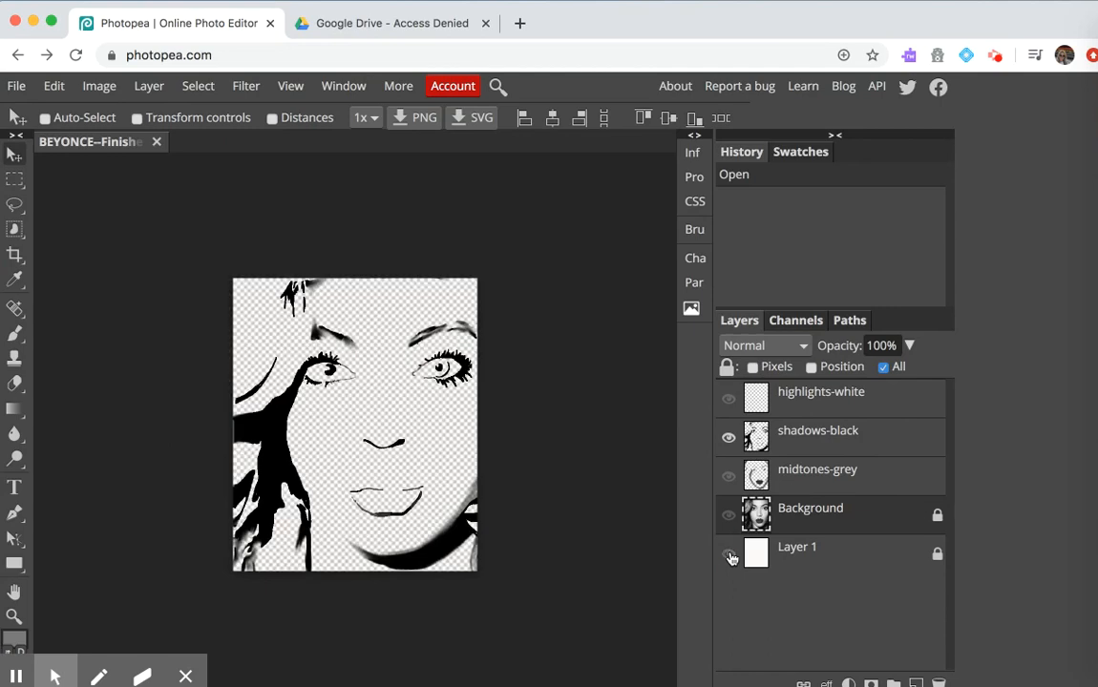
{"action": "left_click", "coordinate": [729, 555]}
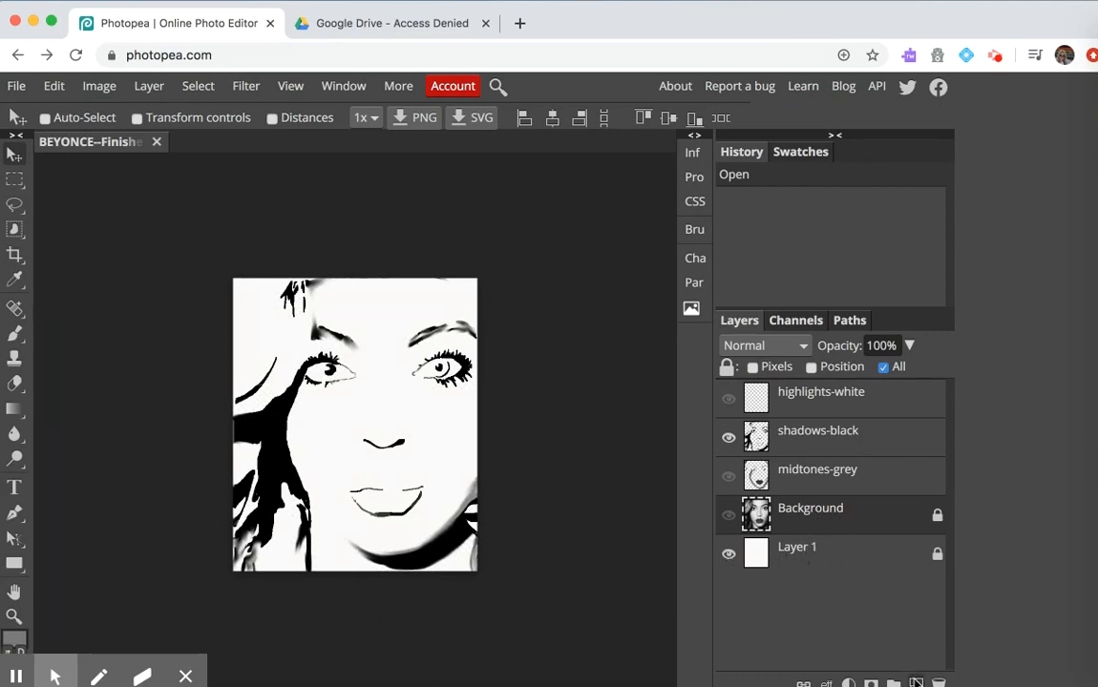
Step: Add a new layer named "layer practice" and move it directly below the Background layer
{"action": "left_click", "coordinate": [916, 683]}
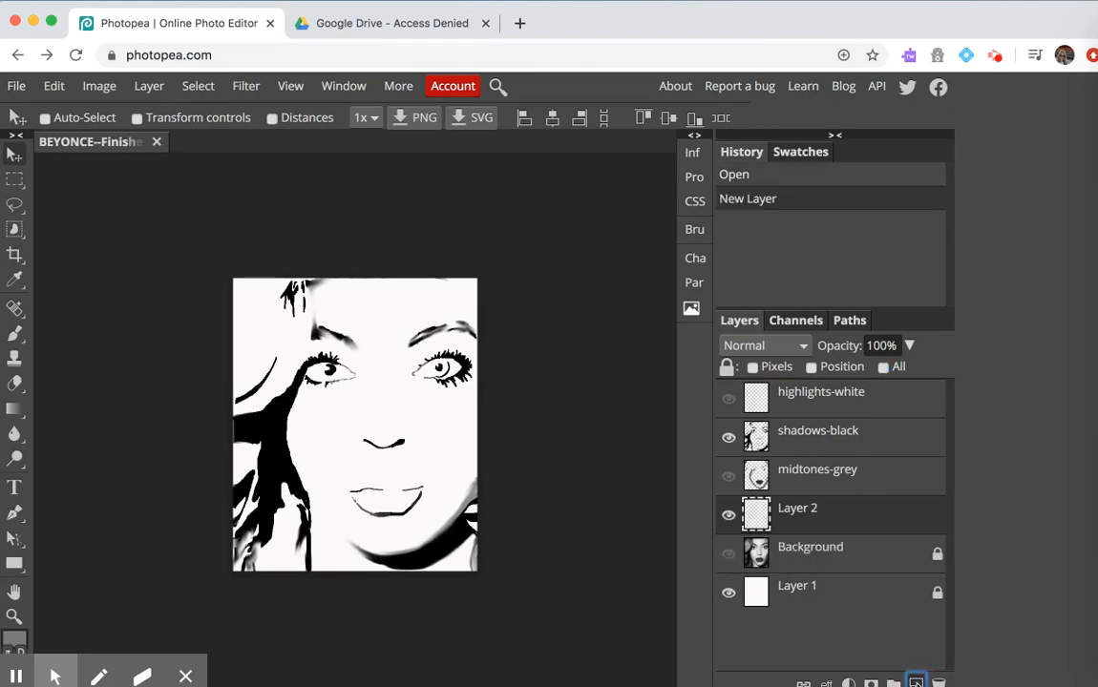
{"action": "double_click", "coordinate": [798, 508]}
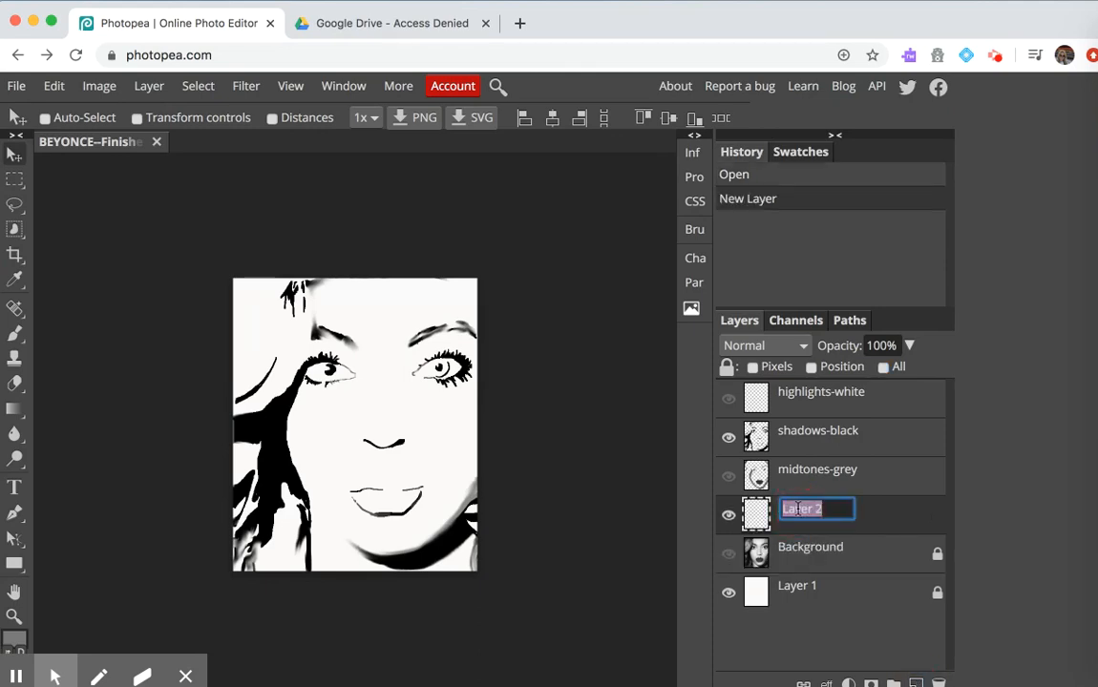
{"action": "type", "text": "la"}
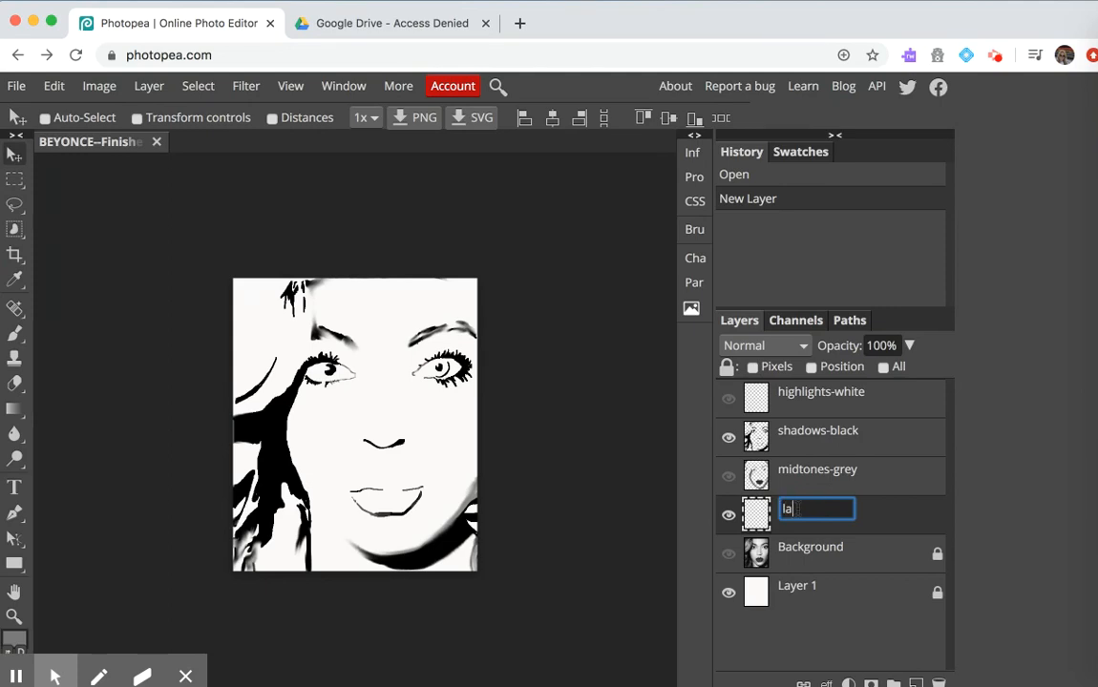
{"action": "type", "text": "yer practice"}
{"action": "key", "text": "Return"}
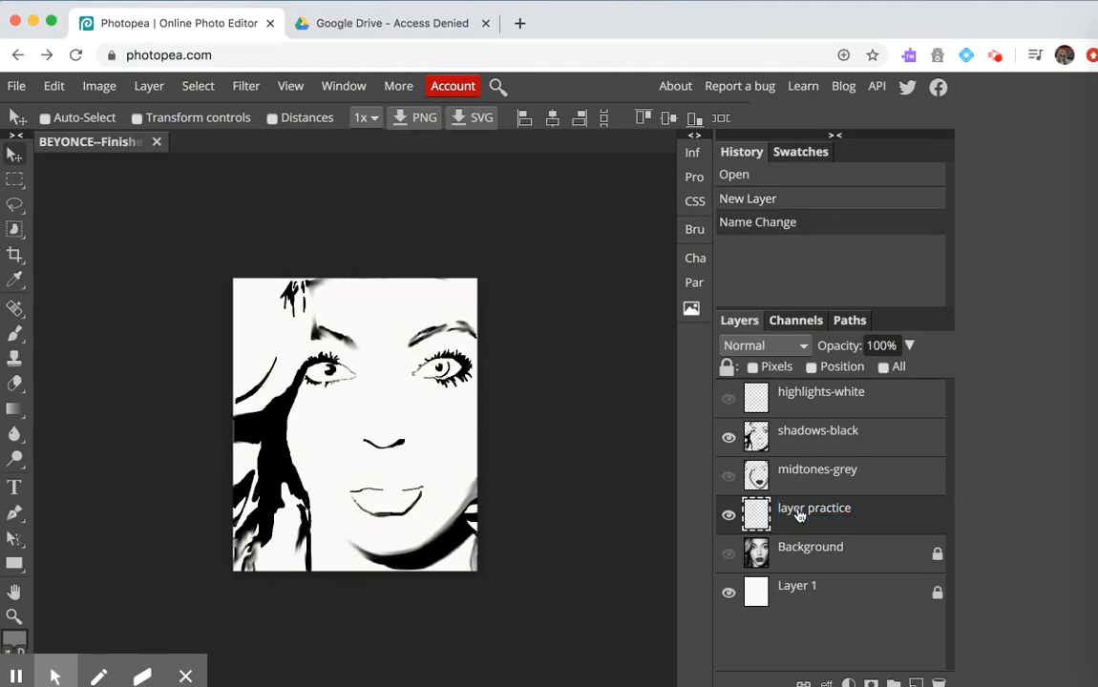
{"action": "left_click_drag", "start_coordinate": [800, 515], "coordinate": [808, 572]}
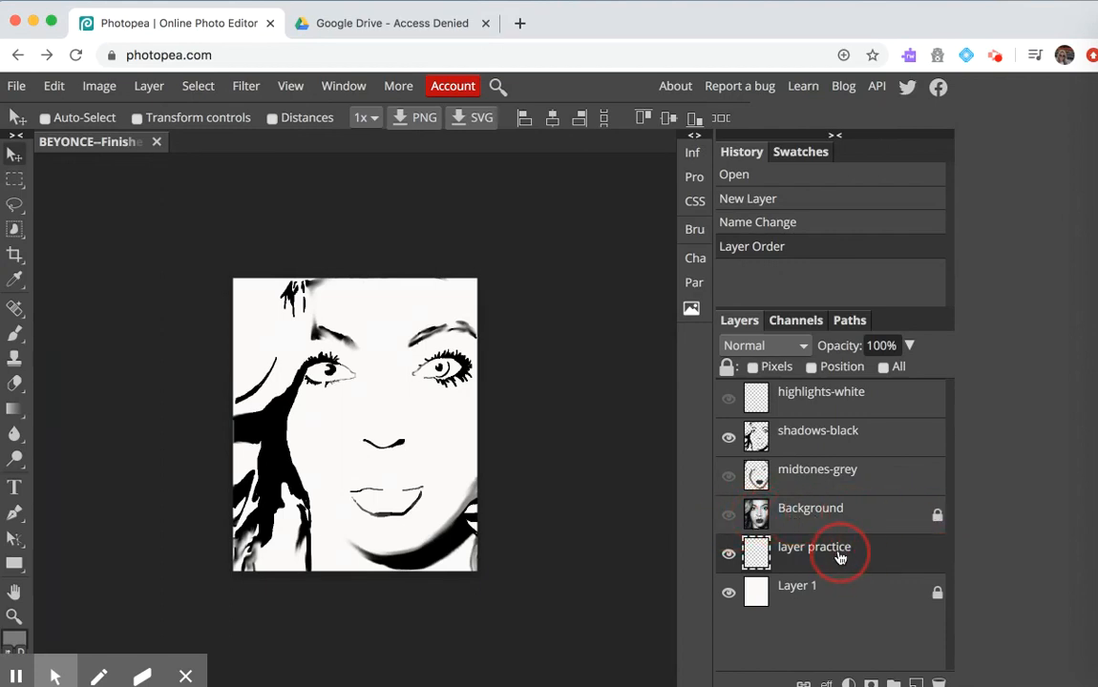
Step: Hide Layer 1 and fill the "layer practice" layer with white (ffffff) using the Paint Bucket Tool
{"action": "left_click", "coordinate": [729, 593]}
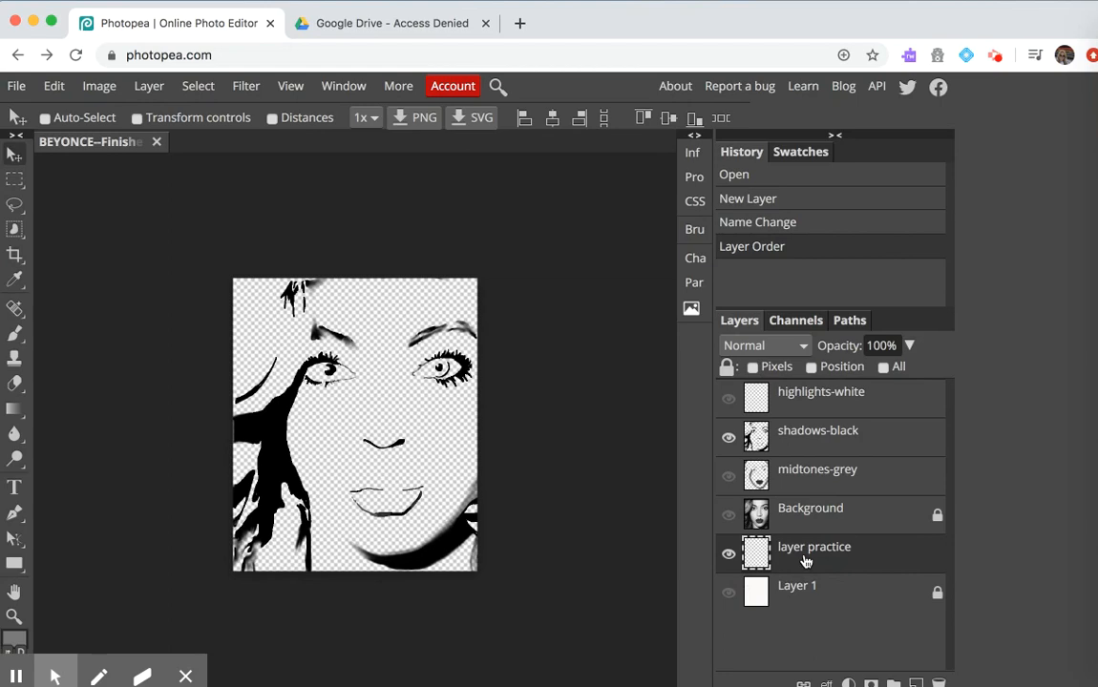
{"action": "left_click", "coordinate": [19, 415]}
{"action": "left_click", "coordinate": [57, 441]}
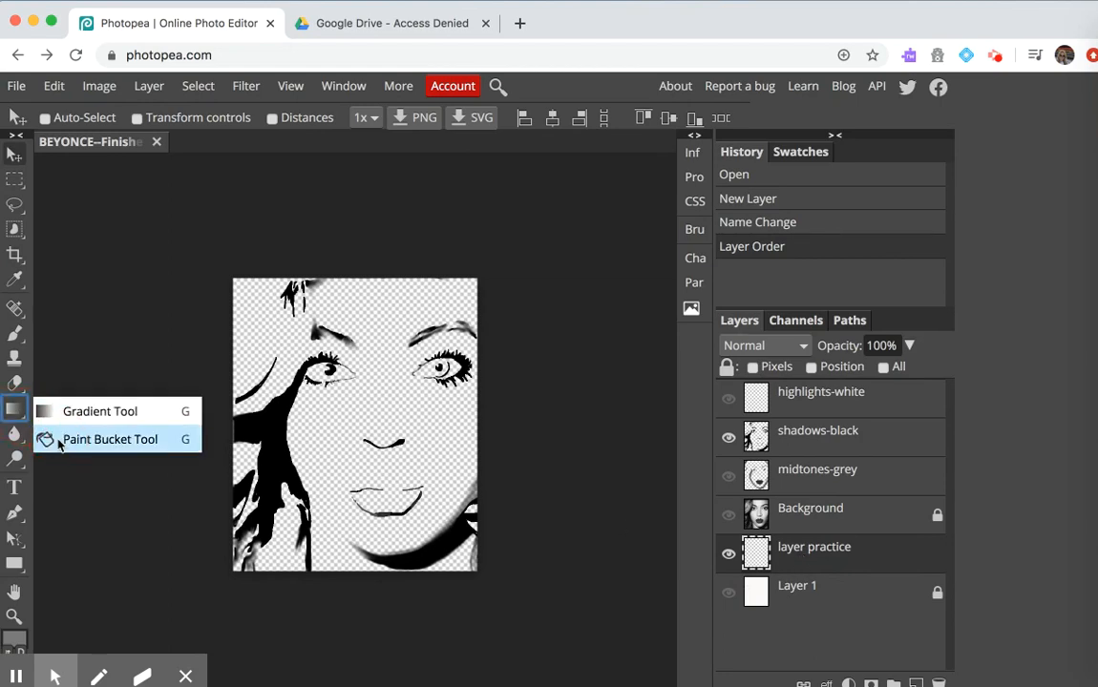
{"action": "left_click", "coordinate": [17, 638]}
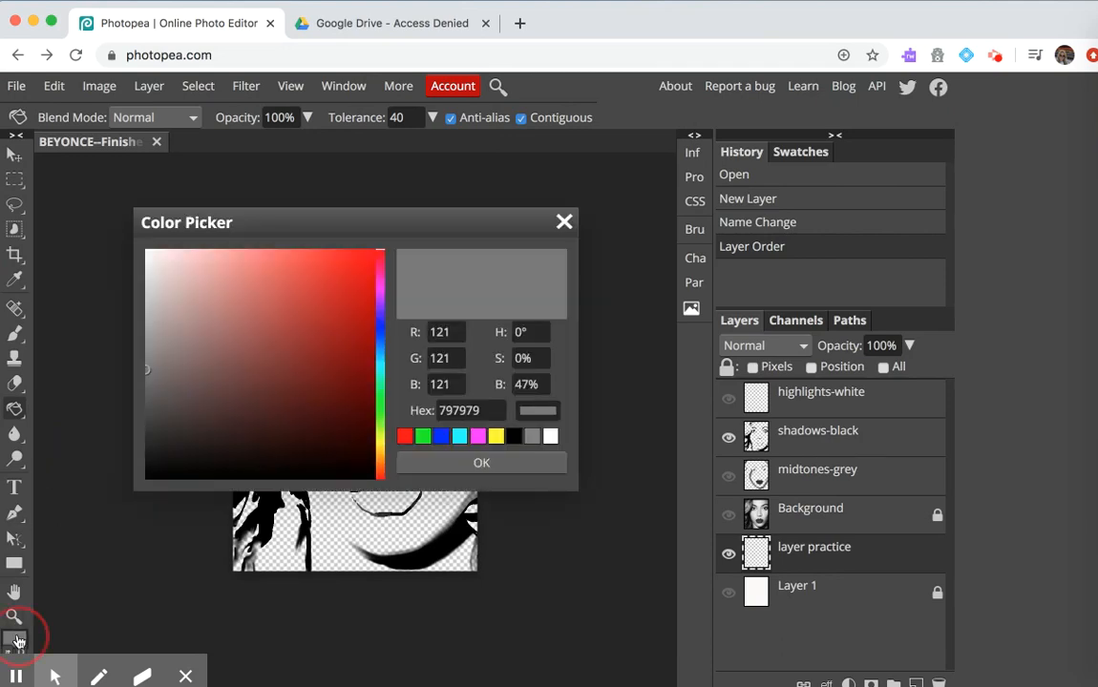
{"action": "left_click", "coordinate": [551, 438]}
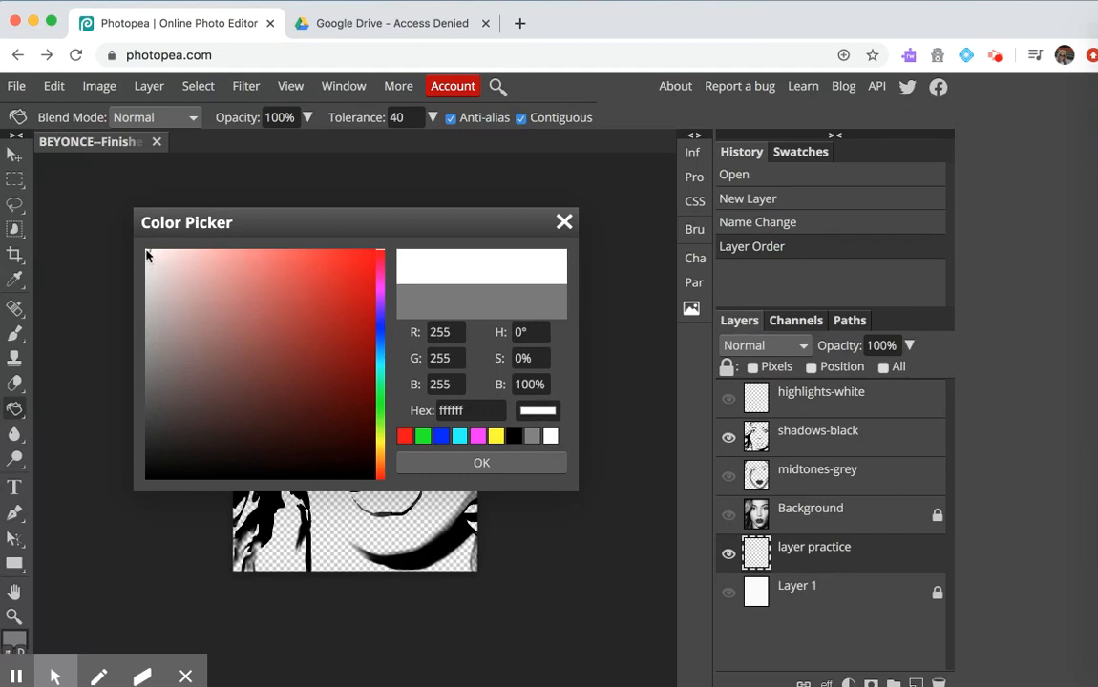
{"action": "left_click", "coordinate": [481, 462]}
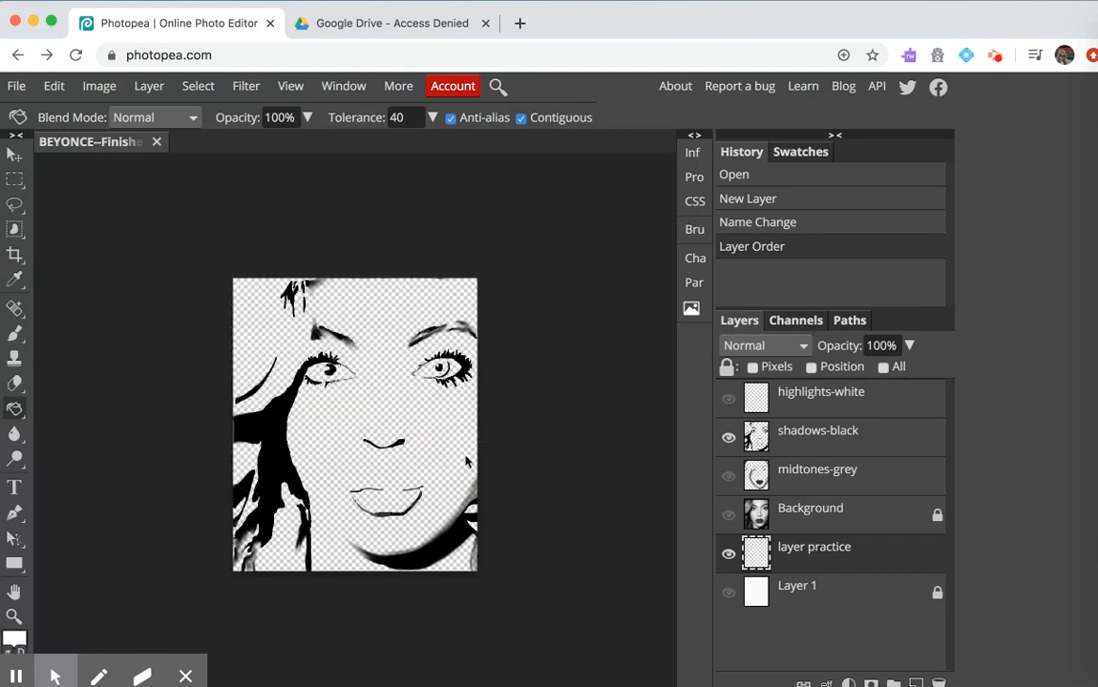
{"action": "left_click", "coordinate": [404, 415]}
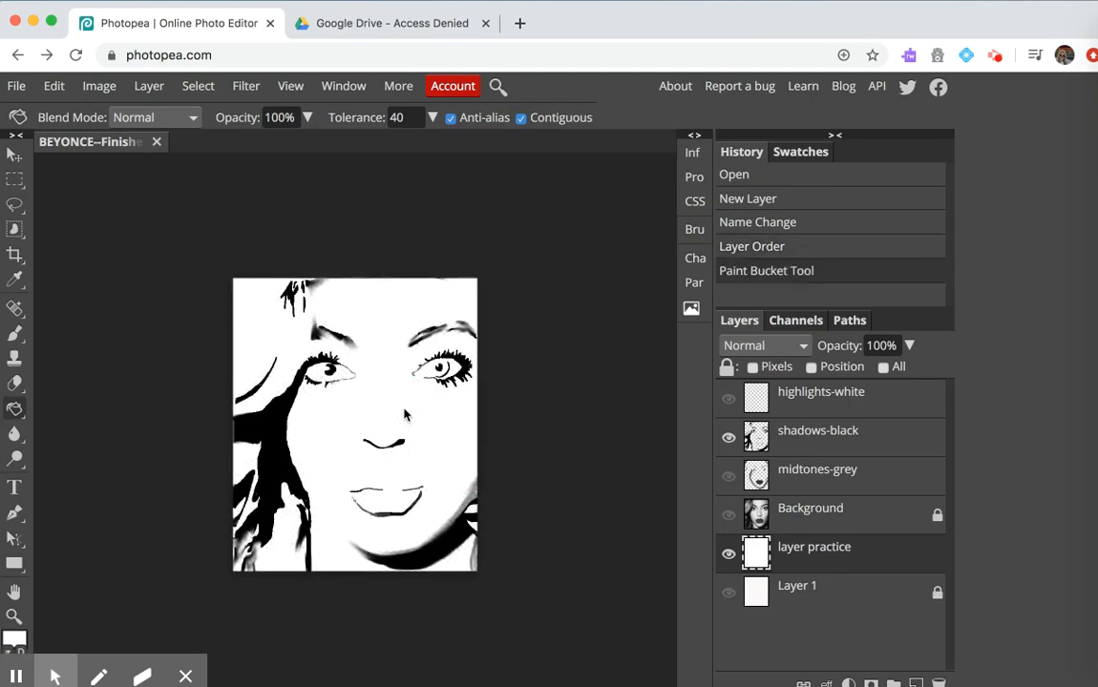
Step: Check the white fill without the shadows-black layer, and delete the "layer practice" layer
{"action": "left_click", "coordinate": [729, 437]}
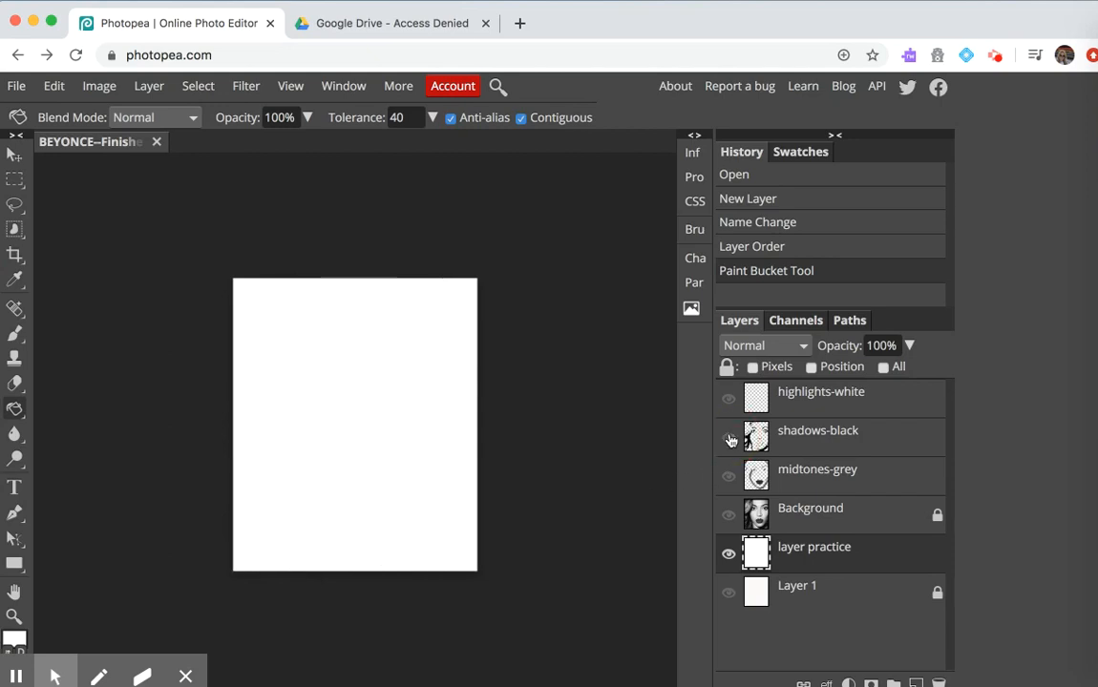
{"action": "left_click", "coordinate": [729, 438]}
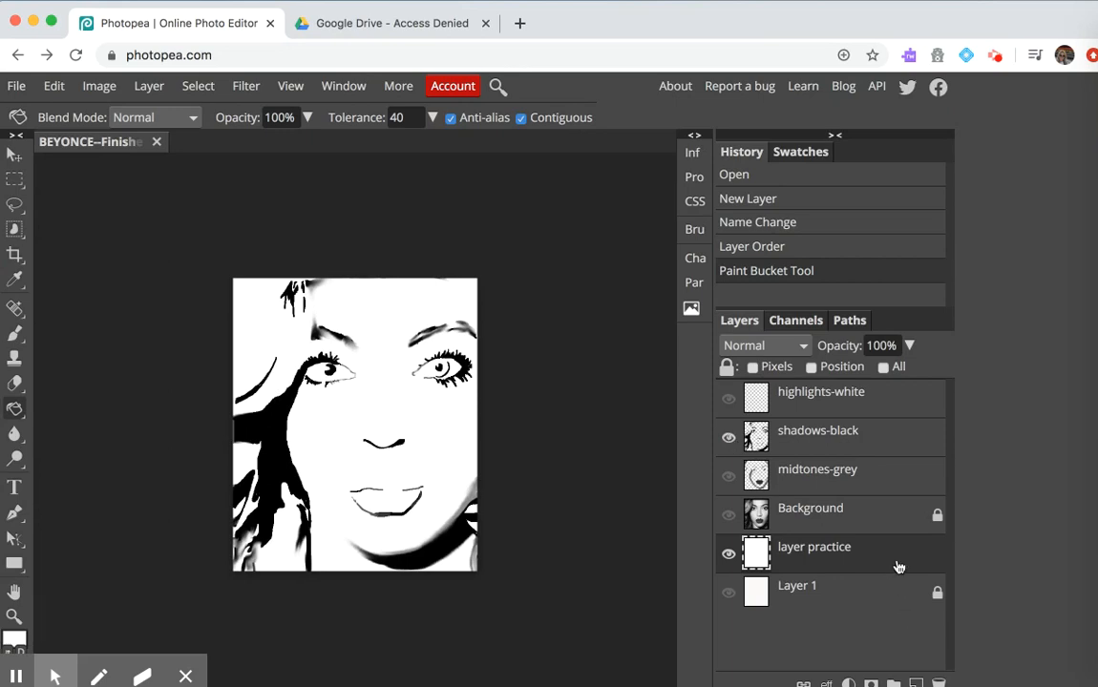
{"action": "left_click_drag", "start_coordinate": [926, 550], "coordinate": [938, 682]}
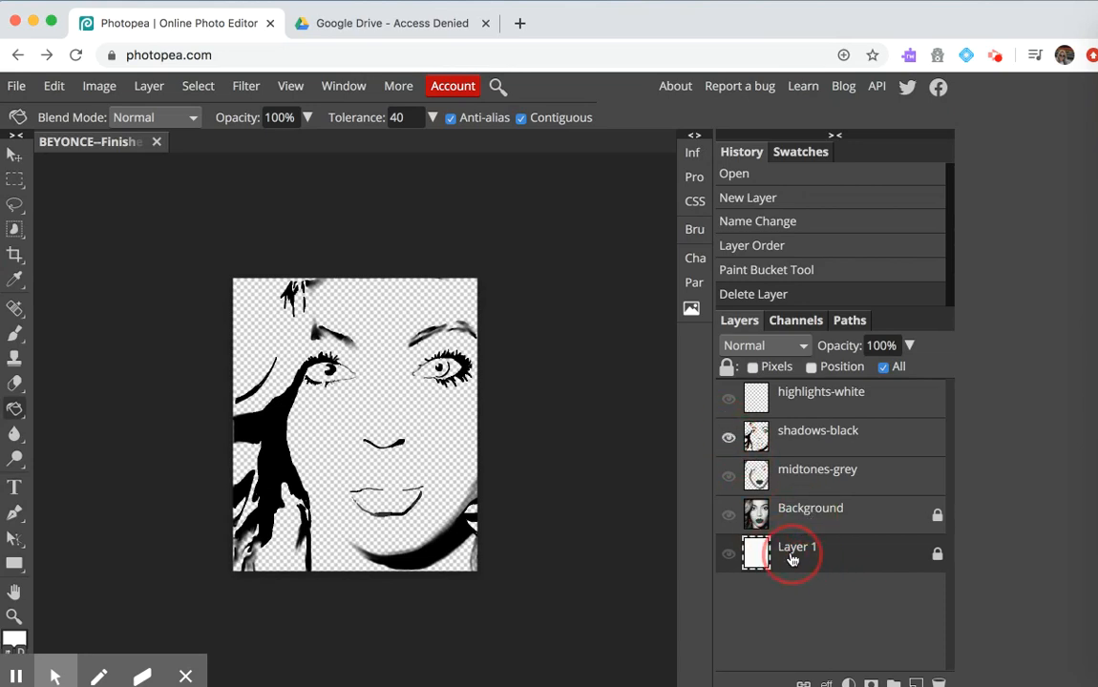
Step: Show the Background layer and sample a dark grey from its cheek shadow near the photo's edge with the Eyedropper
{"action": "left_click", "coordinate": [728, 515]}
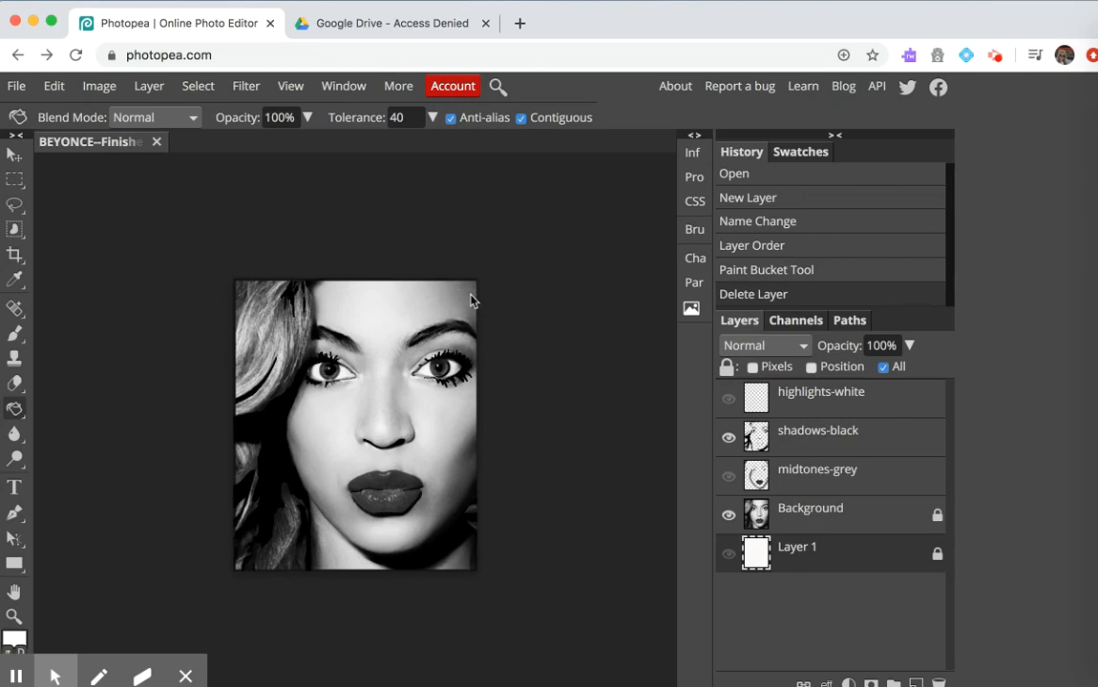
{"action": "left_click", "coordinate": [14, 617]}
{"action": "left_click", "coordinate": [368, 430]}
{"action": "left_click", "coordinate": [368, 430]}
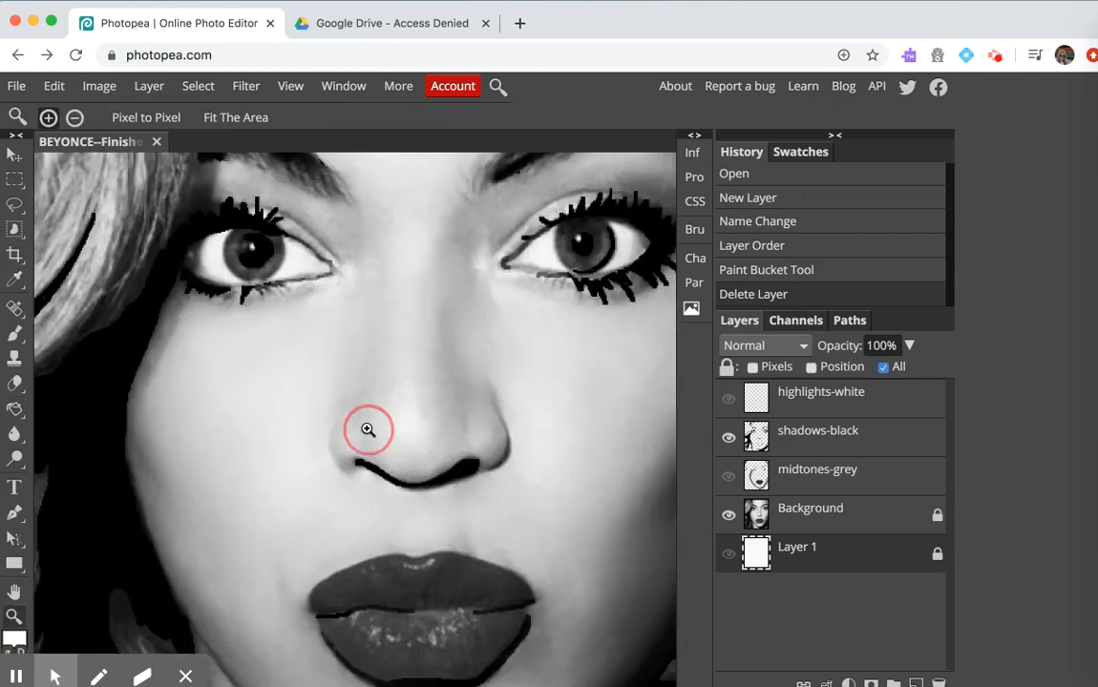
{"action": "scroll", "coordinate": [368, 429], "scroll_direction": "down", "scroll_amount": 5}
{"action": "scroll", "coordinate": [367, 429], "scroll_direction": "right", "scroll_amount": 5}
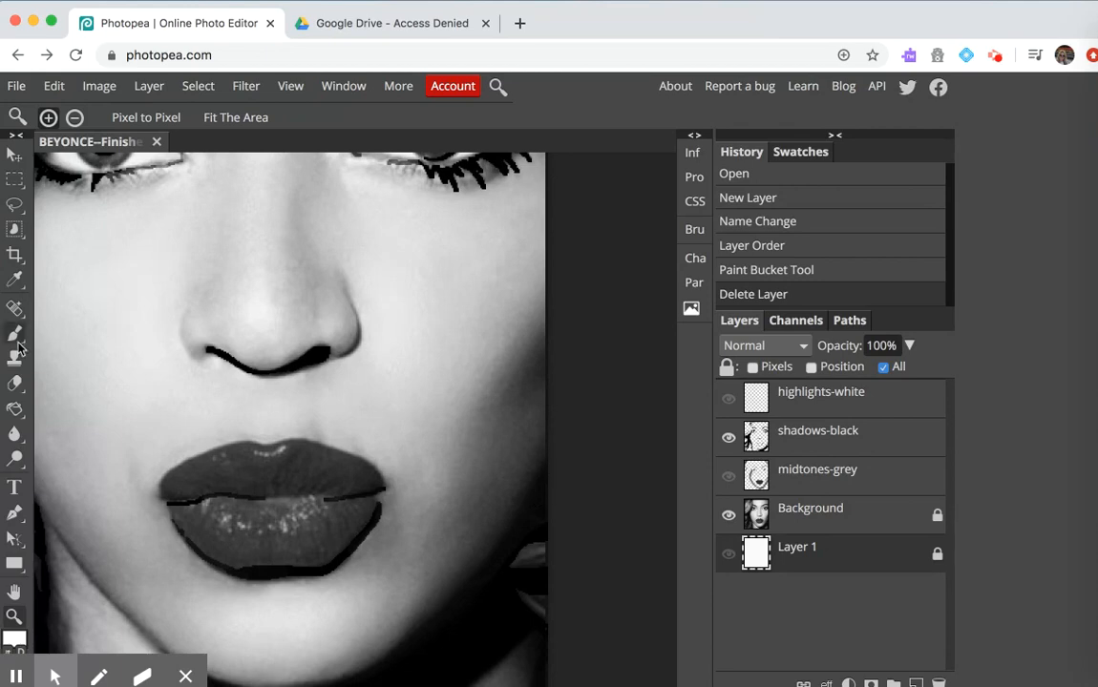
{"action": "left_click", "coordinate": [15, 285]}
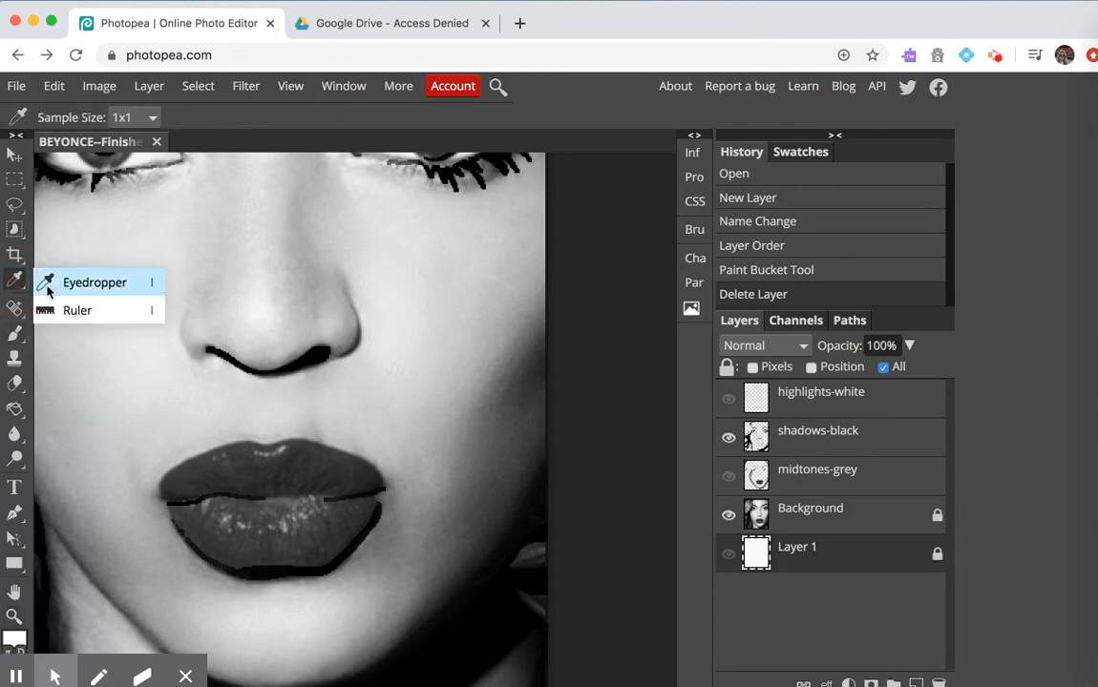
{"action": "left_click", "coordinate": [84, 284]}
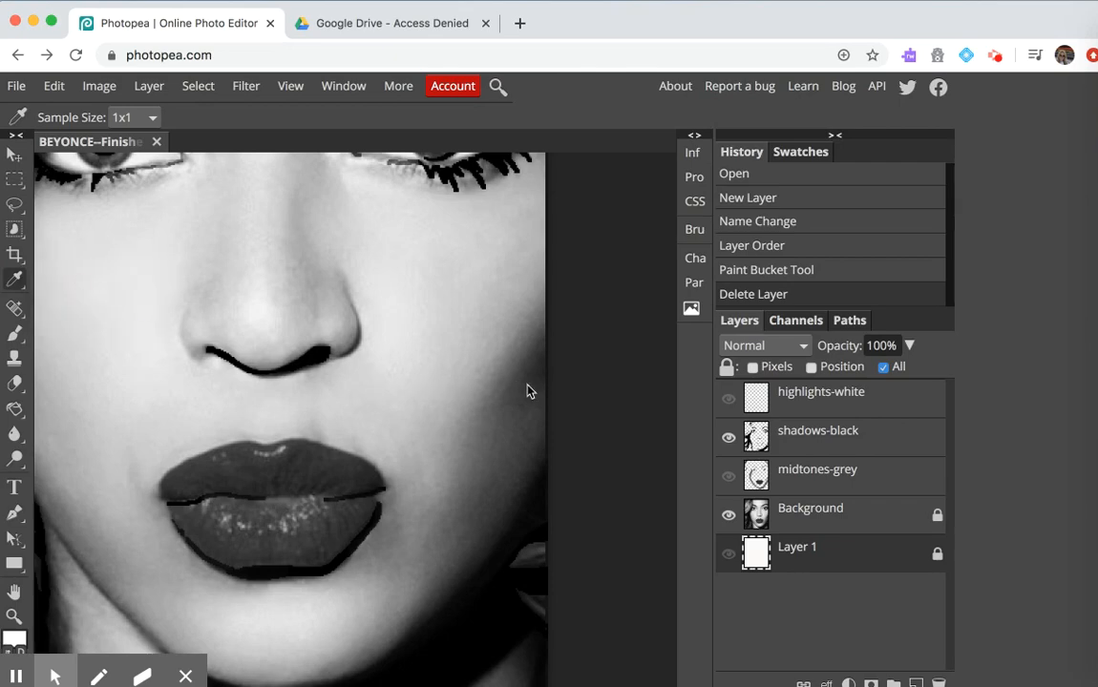
{"action": "left_click", "coordinate": [800, 519]}
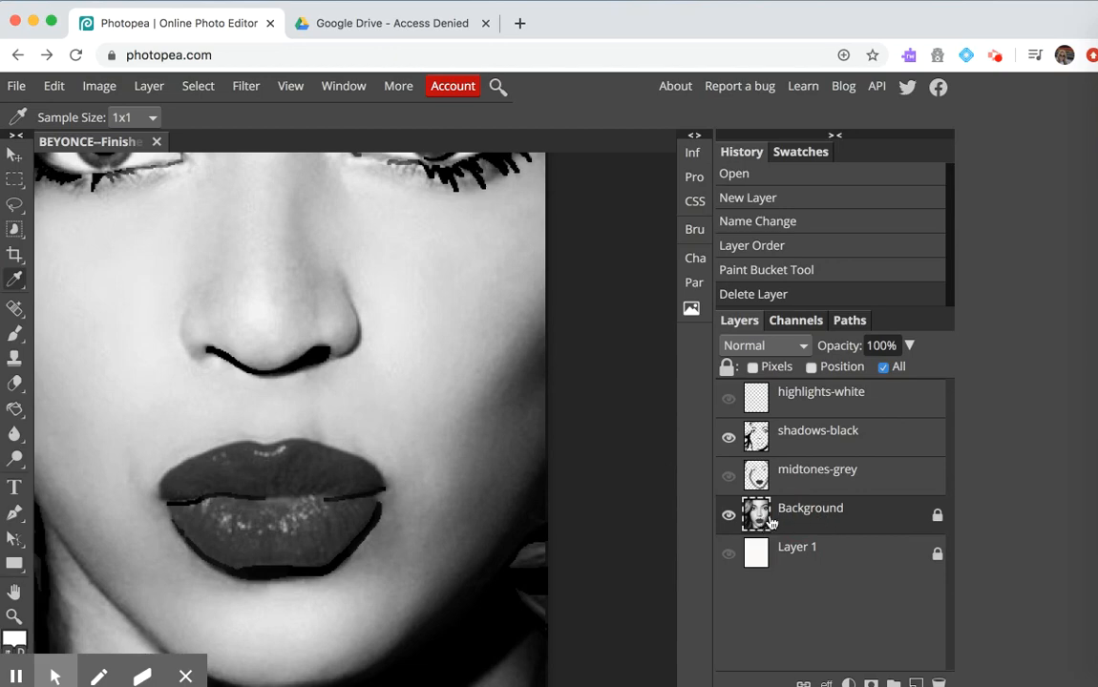
{"action": "left_click", "coordinate": [524, 381]}
{"action": "left_click", "coordinate": [187, 677]}
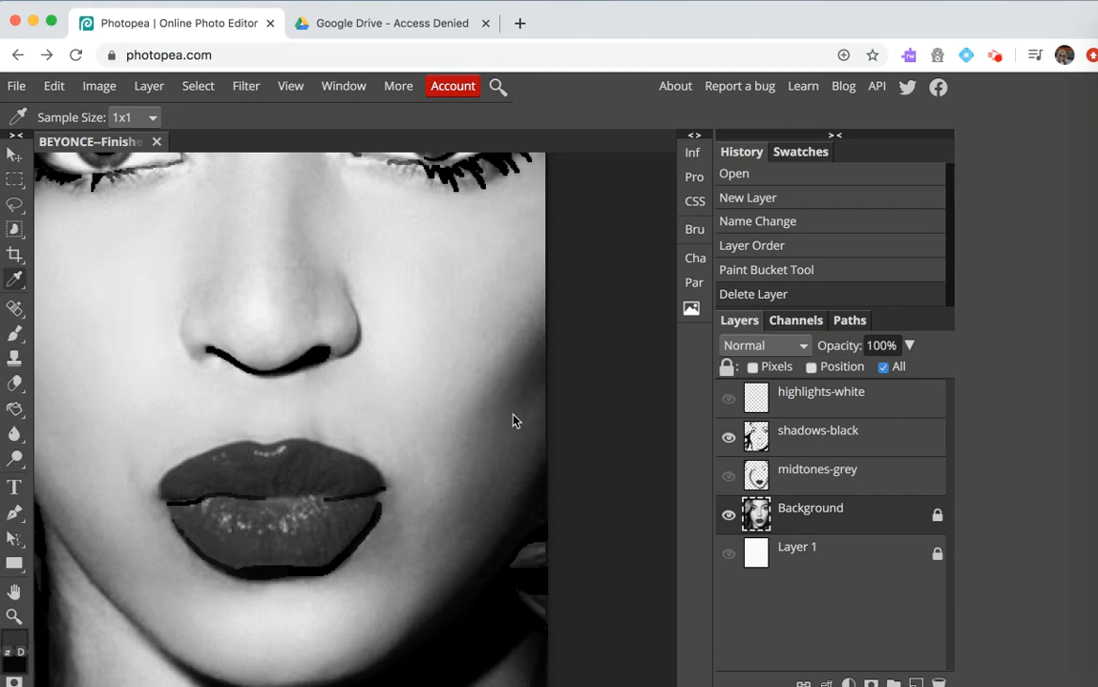
Step: Sample greys again from the cheek shadow and make midtones-grey the active layer
{"action": "left_click_drag", "start_coordinate": [17, 334], "coordinate": [77, 342]}
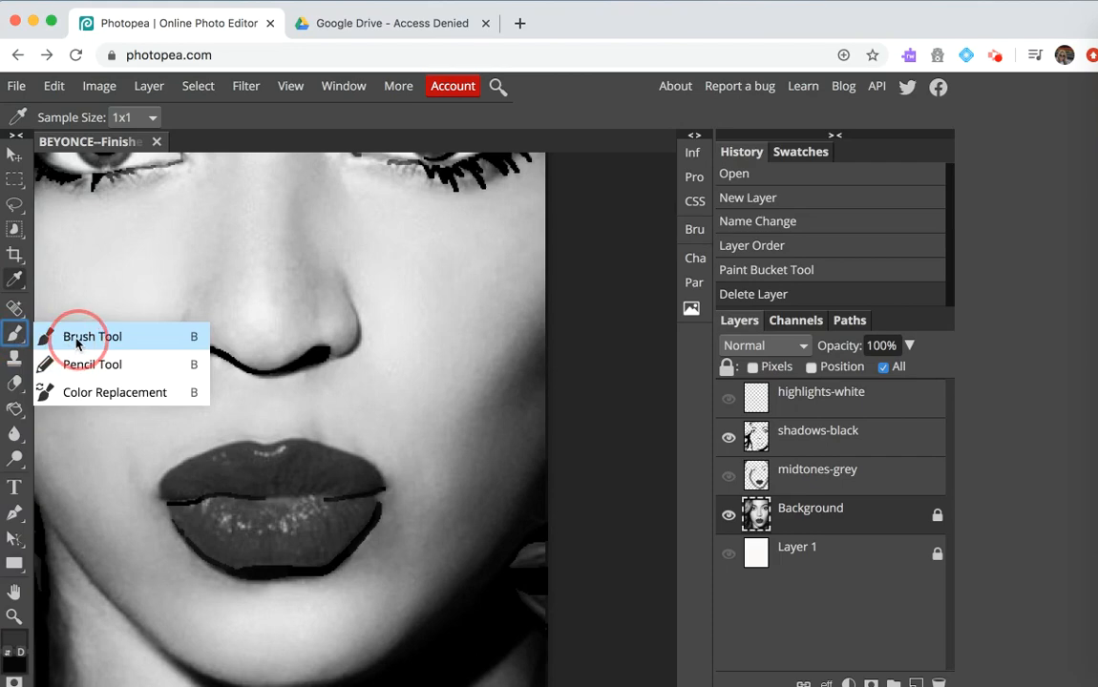
{"action": "left_click", "coordinate": [530, 396]}
{"action": "left_click_drag", "start_coordinate": [527, 384], "coordinate": [495, 451]}
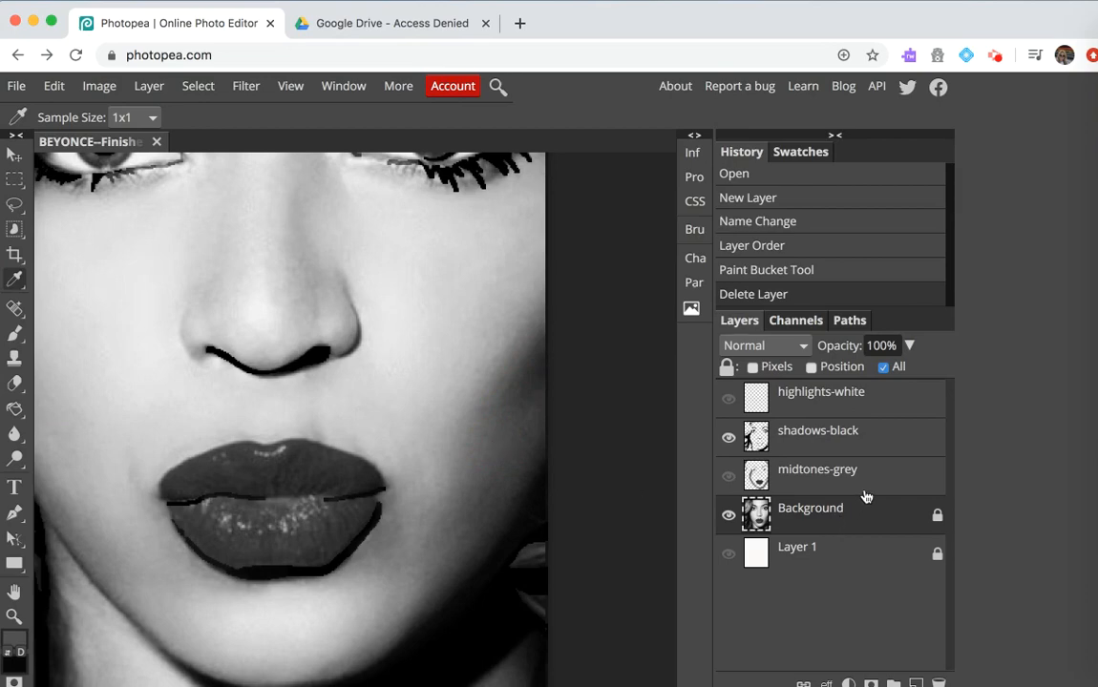
{"action": "left_click", "coordinate": [842, 473]}
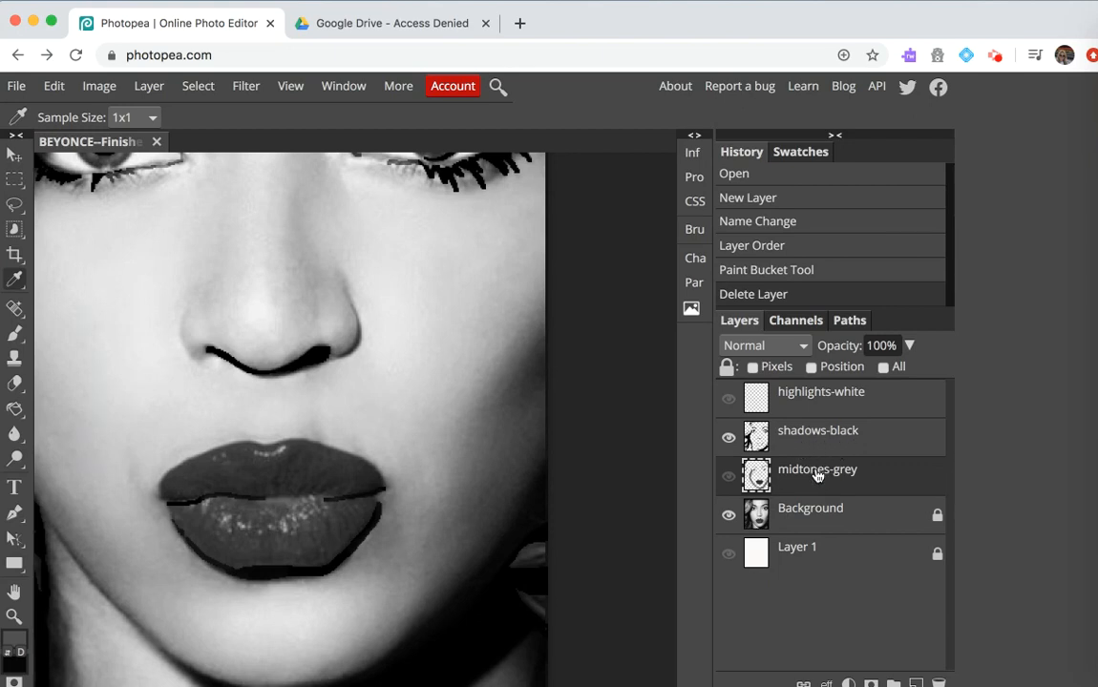
{"action": "left_click", "coordinate": [537, 373]}
{"action": "mouse_move", "coordinate": [537, 369]}
{"action": "left_mouse_down"}
{"action": "mouse_move", "coordinate": [485, 442]}
{"action": "mouse_move", "coordinate": [539, 352]}
{"action": "mouse_move", "coordinate": [491, 437]}
{"action": "mouse_move", "coordinate": [518, 378]}
{"action": "left_mouse_up"}
Step: Compare the portrait with and without the midtones-grey layer, leaving that layer shown
{"action": "left_click", "coordinate": [729, 478]}
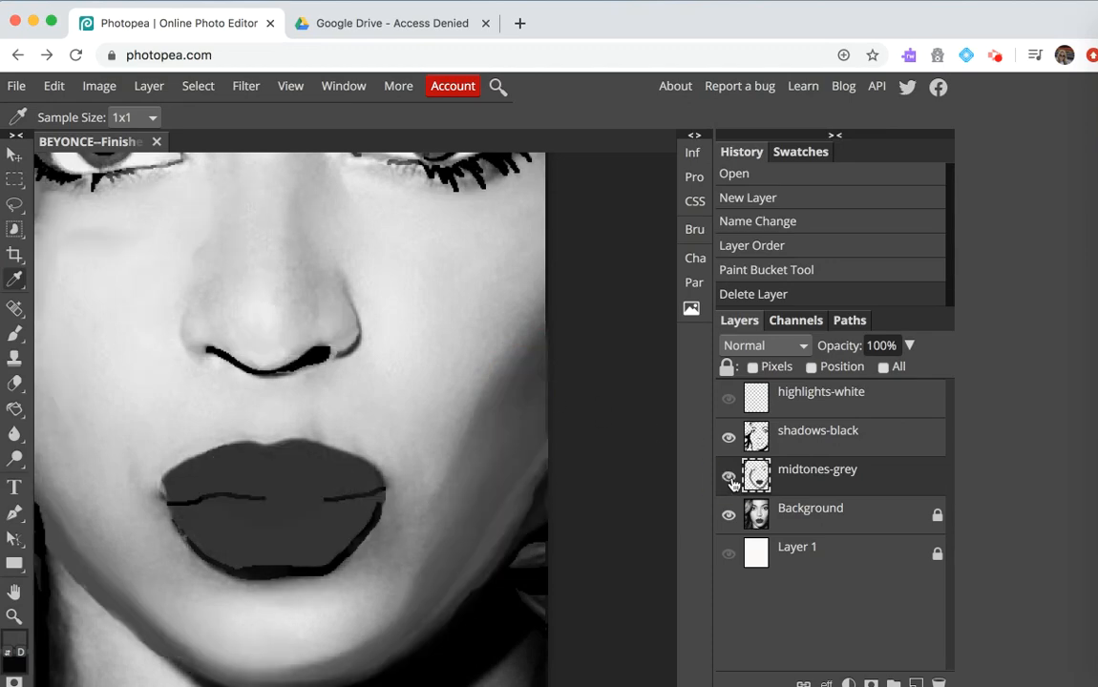
{"action": "left_click", "coordinate": [728, 477]}
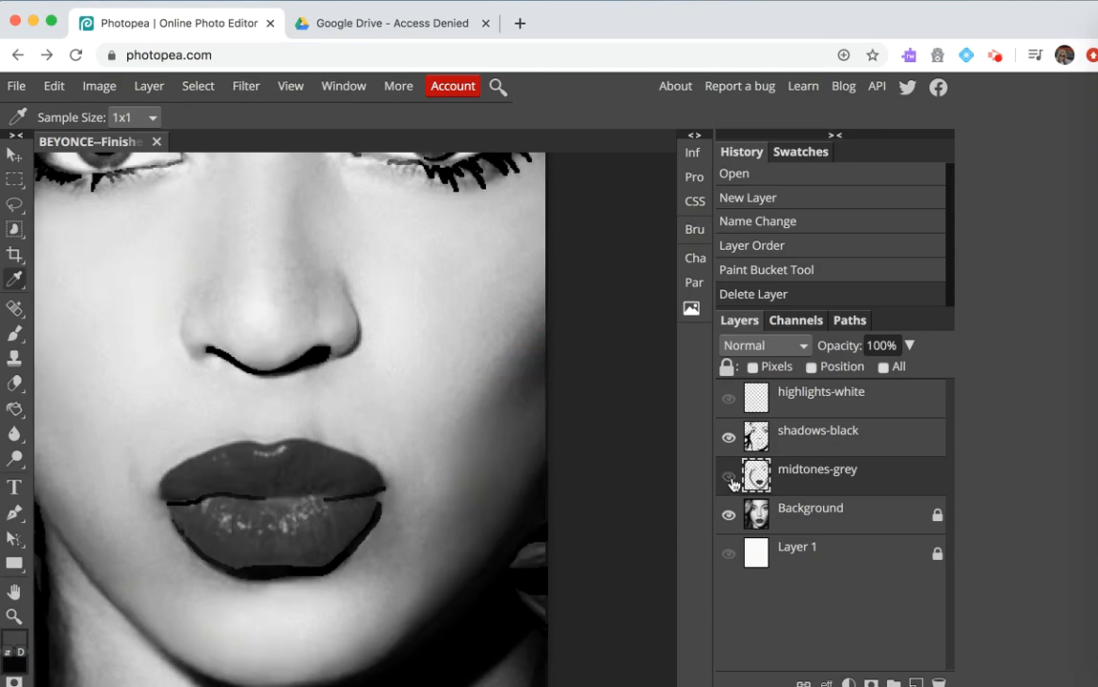
{"action": "left_click", "coordinate": [729, 477]}
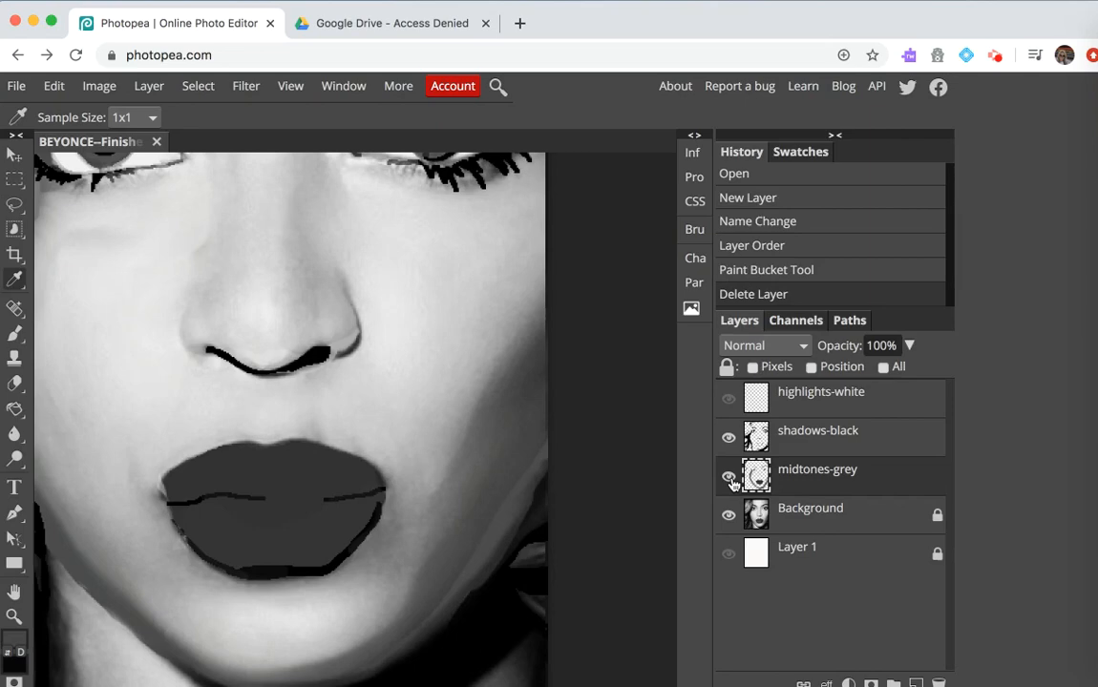
{"action": "left_click", "coordinate": [728, 478]}
{"action": "left_click", "coordinate": [729, 477]}
Step: Hide the shadows-black layer and view midtones-grey on its own before showing the Background layer again
{"action": "left_click", "coordinate": [729, 438]}
{"action": "left_click", "coordinate": [730, 516]}
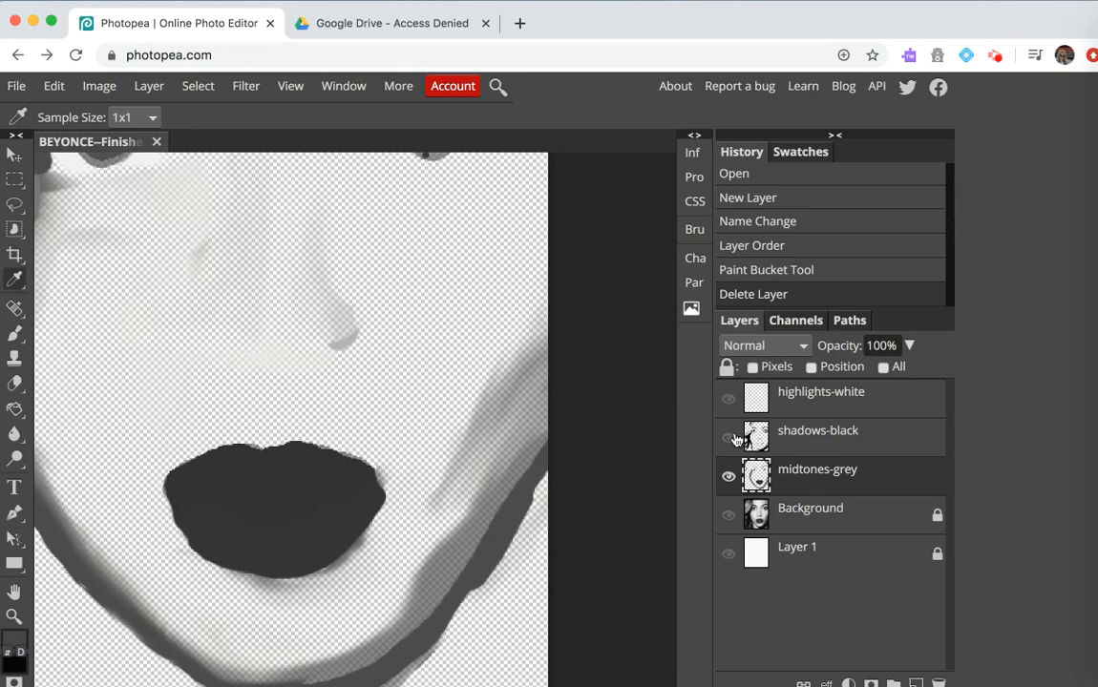
{"action": "left_click", "coordinate": [729, 517]}
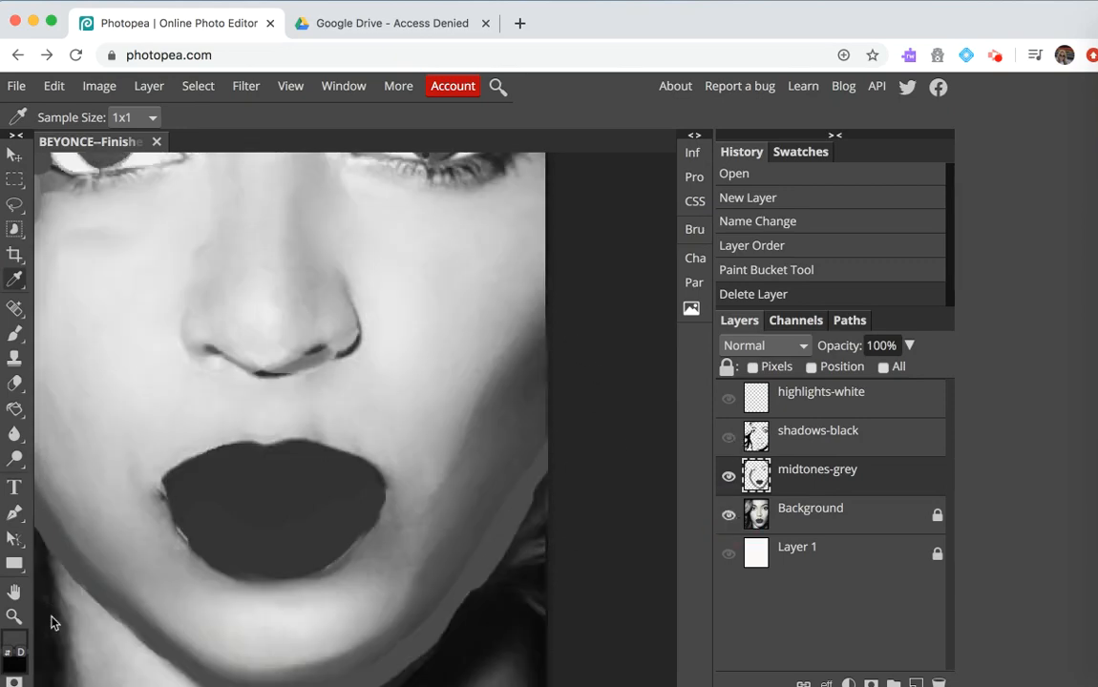
{"action": "left_click_drag", "start_coordinate": [15, 383], "coordinate": [72, 393]}
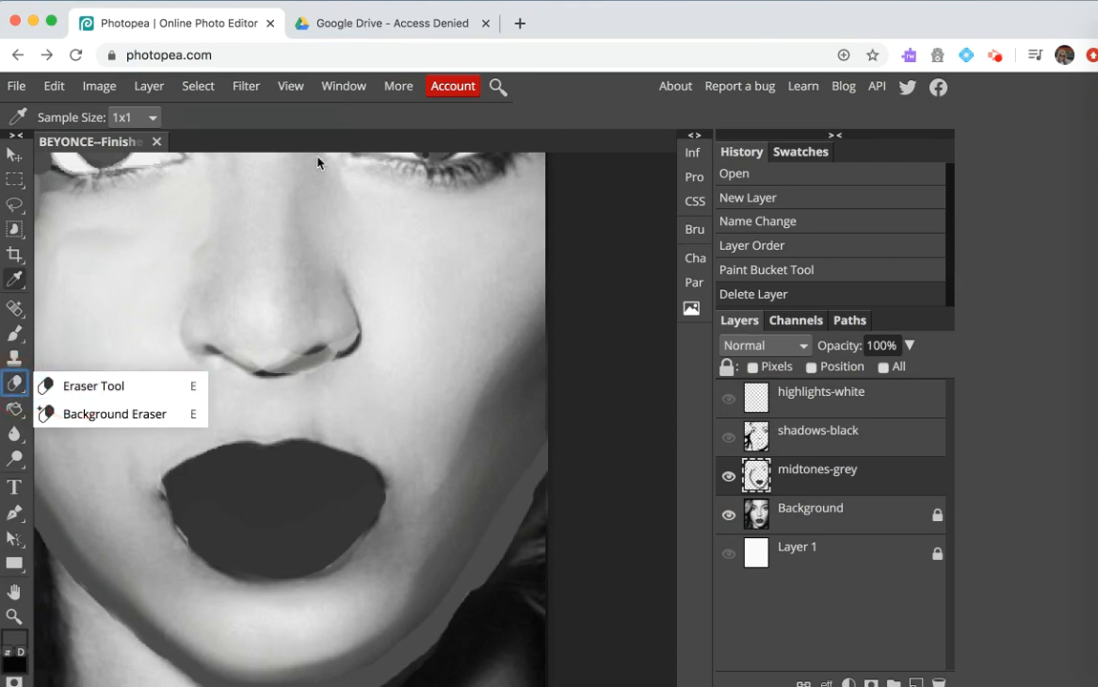
{"action": "left_click", "coordinate": [487, 425]}
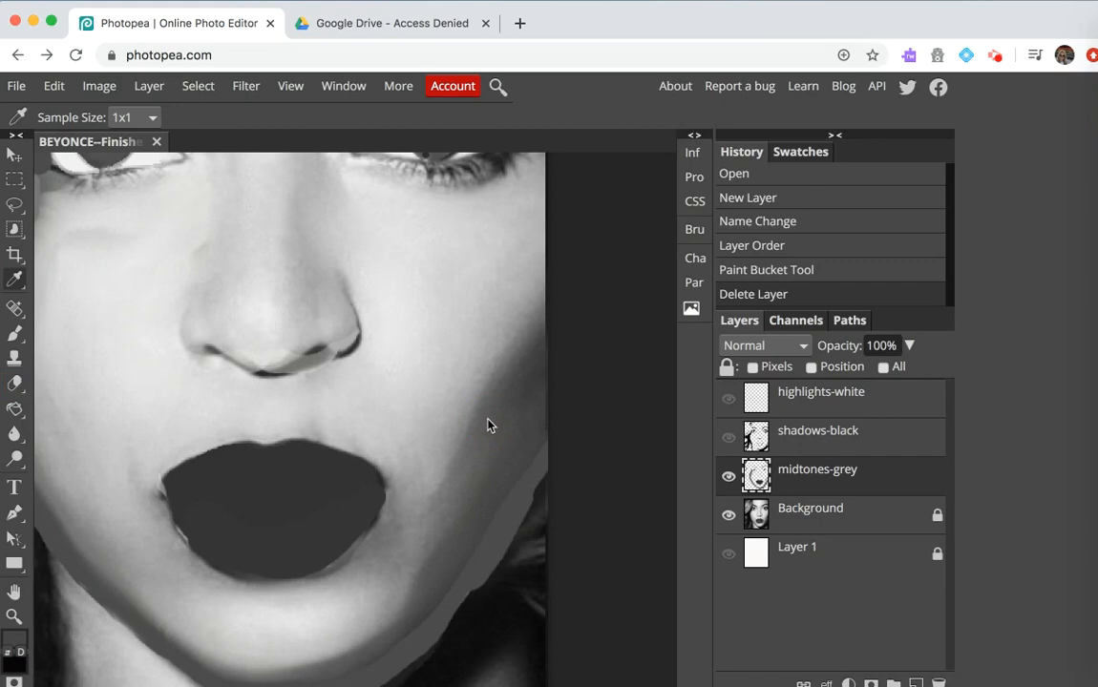
Step: Sample a grey from the cheek, then erase the existing shading along the cheek and jaw on midtones-grey with a size 60 eraser
{"action": "left_click_drag", "start_coordinate": [487, 425], "coordinate": [487, 452]}
{"action": "mouse_move", "coordinate": [455, 498]}
{"action": "left_mouse_down"}
{"action": "mouse_move", "coordinate": [461, 482]}
{"action": "mouse_move", "coordinate": [451, 506]}
{"action": "left_mouse_up"}
{"action": "left_click", "coordinate": [15, 381]}
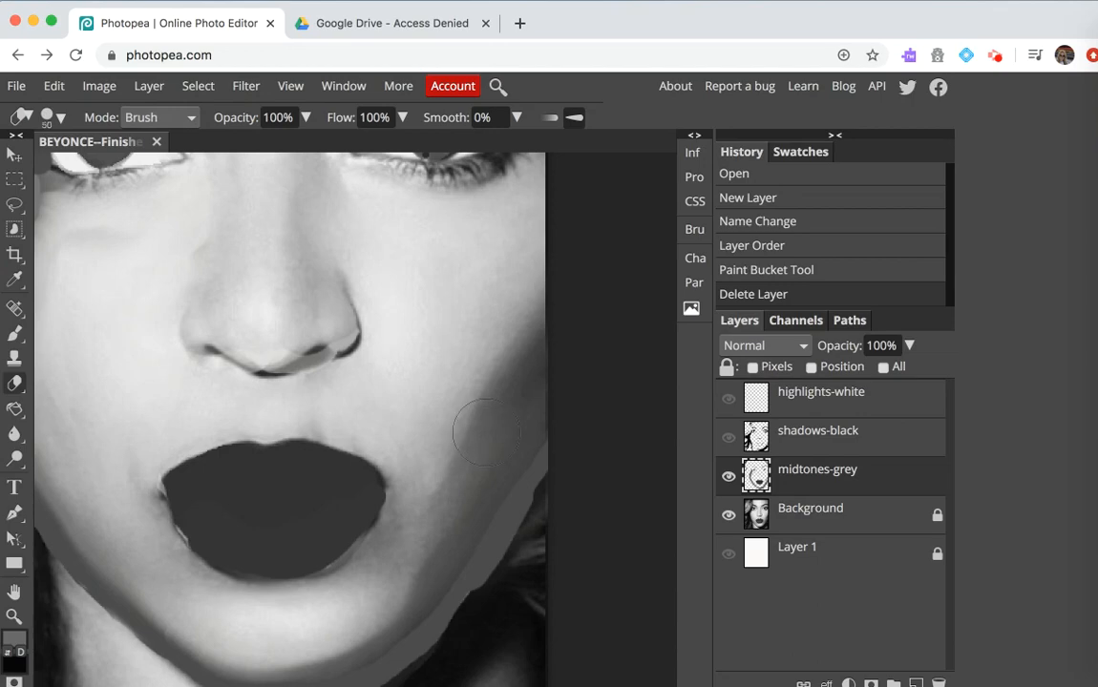
{"action": "key", "text": "bracketright"}
{"action": "key", "text": "bracketright"}
{"action": "key", "text": "bracketright"}
{"action": "key", "text": "bracketleft"}
{"action": "key", "text": "bracketleft"}
{"action": "key", "text": "bracketleft"}
{"action": "key", "text": "bracketleft"}
{"action": "mouse_move", "coordinate": [484, 432]}
{"action": "left_mouse_down"}
{"action": "mouse_move", "coordinate": [444, 524]}
{"action": "mouse_move", "coordinate": [509, 389]}
{"action": "mouse_move", "coordinate": [530, 386]}
{"action": "mouse_move", "coordinate": [392, 607]}
{"action": "mouse_move", "coordinate": [540, 456]}
{"action": "mouse_move", "coordinate": [388, 653]}
{"action": "mouse_move", "coordinate": [344, 663]}
{"action": "mouse_move", "coordinate": [182, 647]}
{"action": "mouse_move", "coordinate": [84, 577]}
{"action": "mouse_move", "coordinate": [11, 442]}
{"action": "left_mouse_up"}
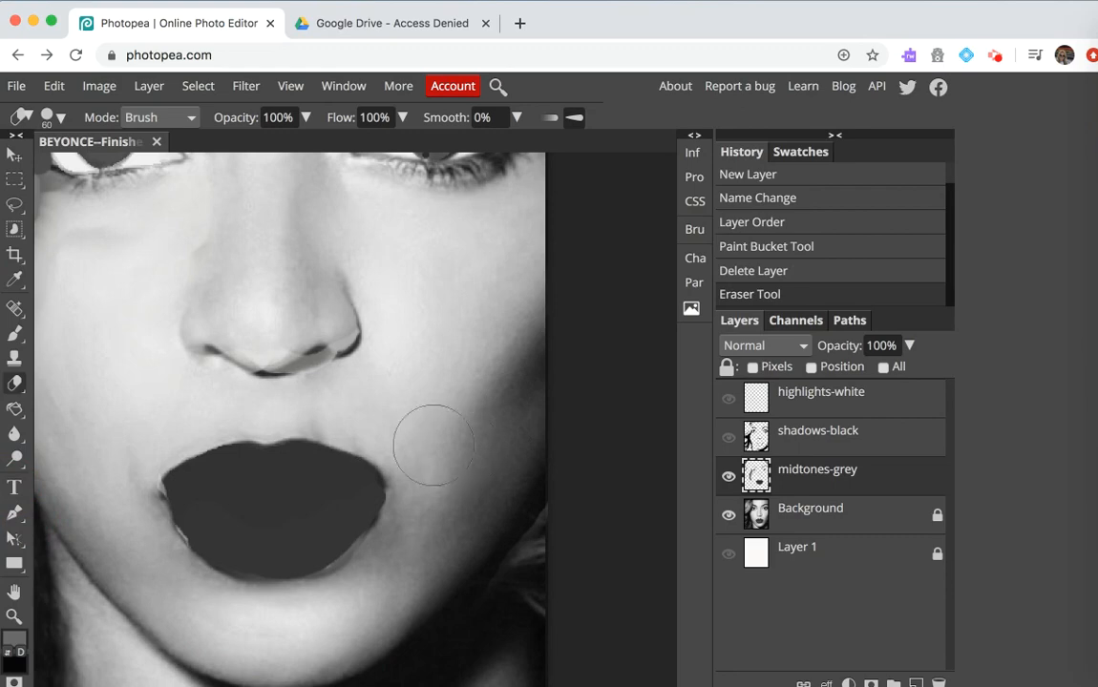
Step: Sample a dark grey from the cheek shadow near the photo's edge and set the Brush tool's opacity to 53%
{"action": "left_click", "coordinate": [14, 283]}
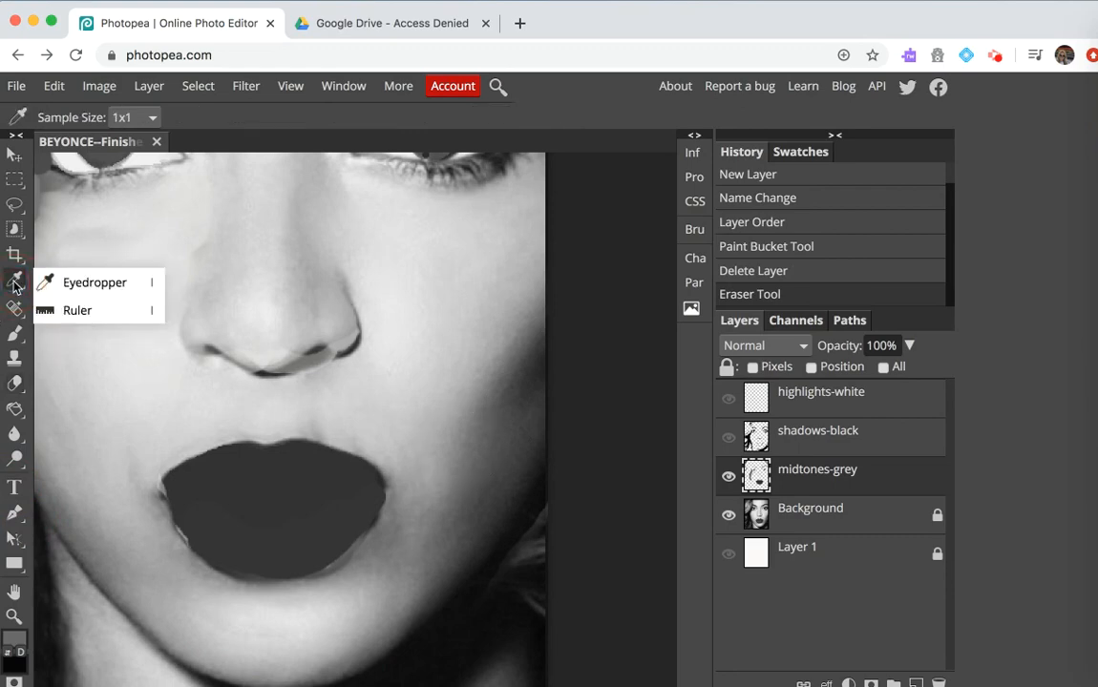
{"action": "left_click", "coordinate": [73, 284]}
{"action": "left_click", "coordinate": [515, 395]}
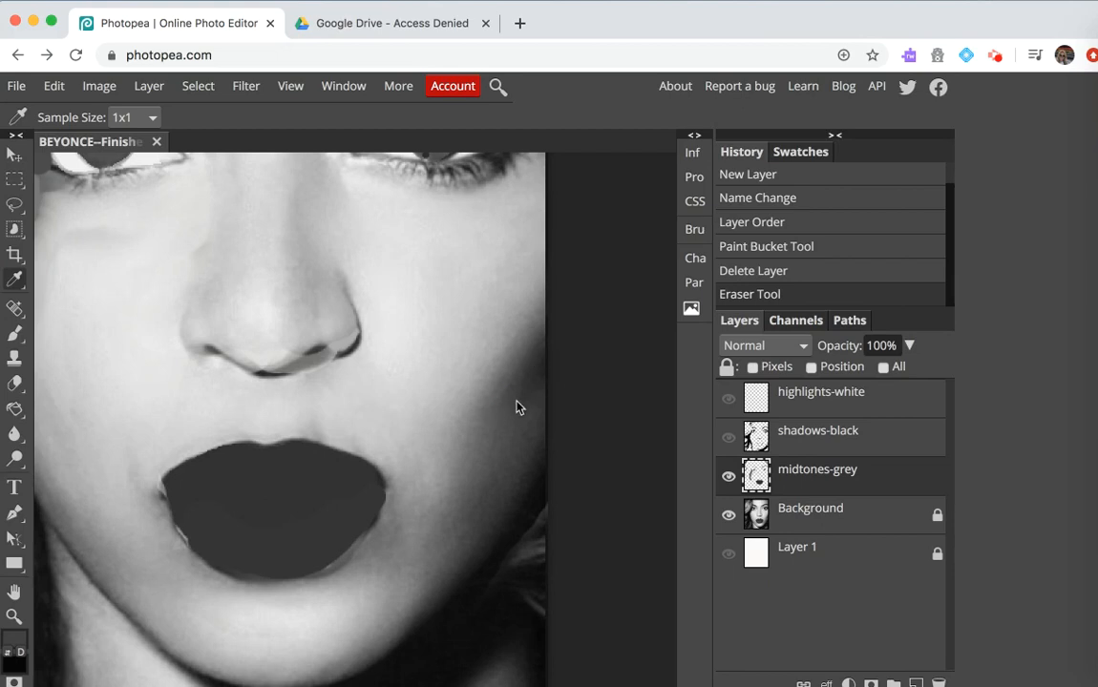
{"action": "left_click", "coordinate": [15, 333]}
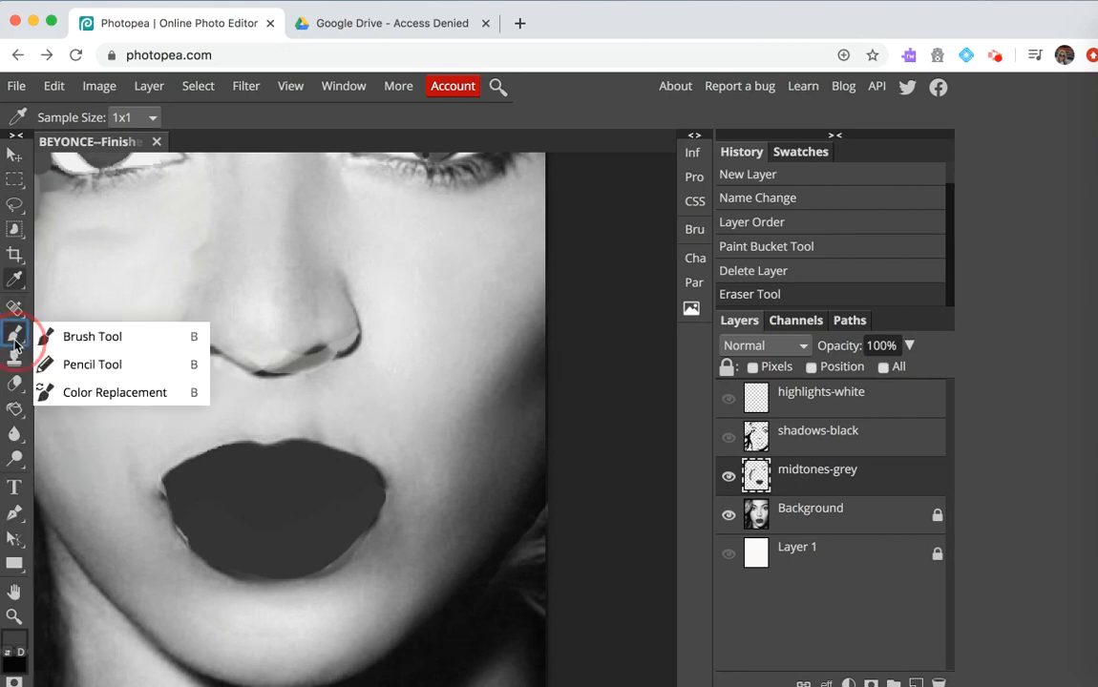
{"action": "left_click", "coordinate": [90, 336]}
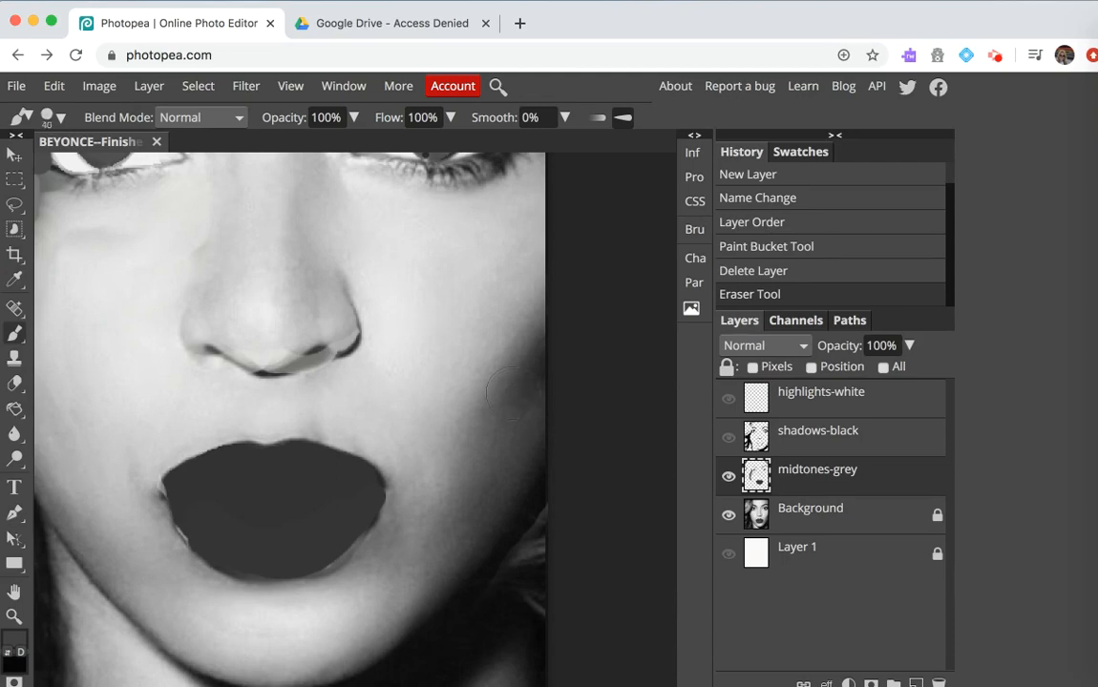
{"action": "left_click", "coordinate": [354, 117]}
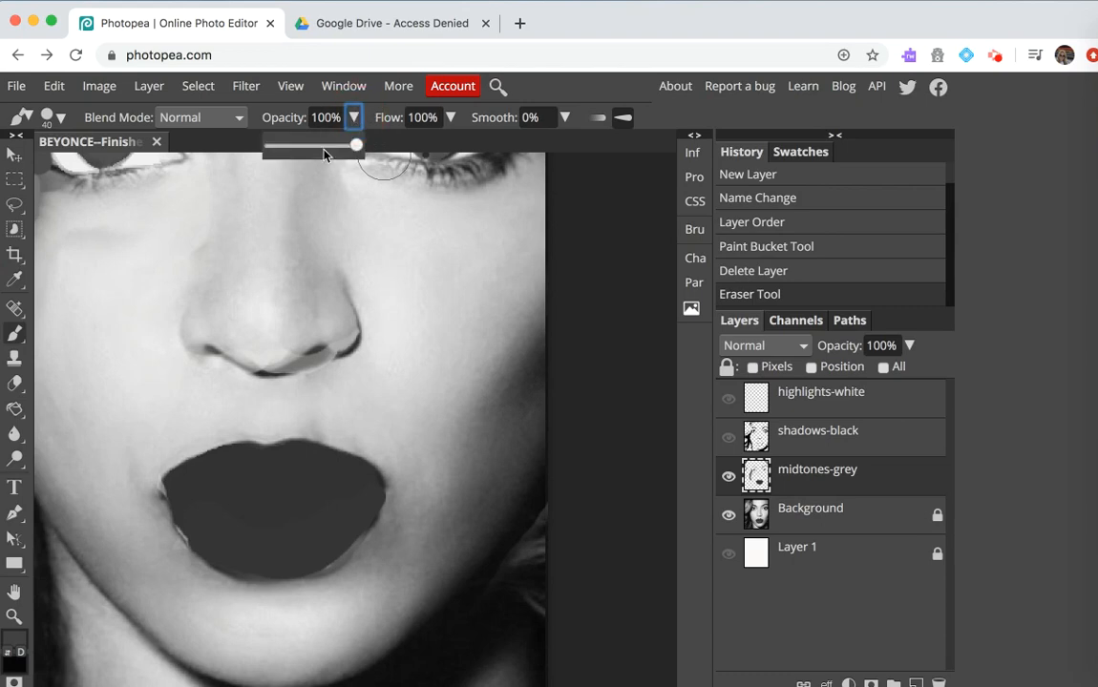
{"action": "left_click", "coordinate": [324, 148]}
{"action": "left_click_drag", "start_coordinate": [324, 148], "coordinate": [316, 148]}
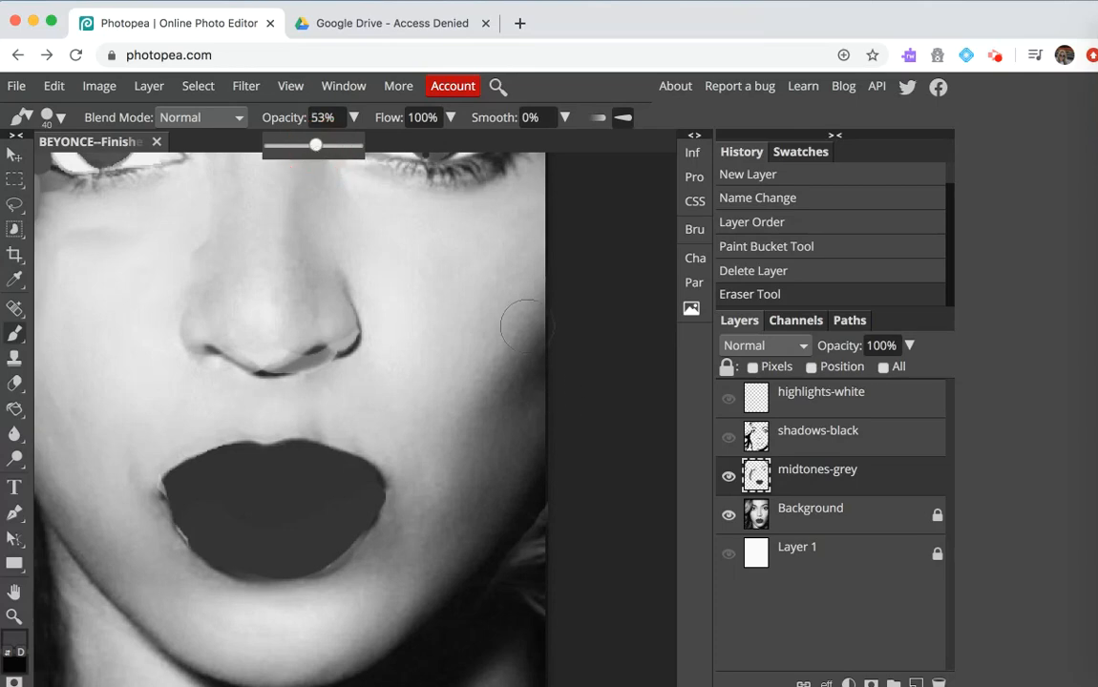
Step: Paint the sampled grey over the shadow running down the cheek and along the jaw to the chin on midtones-grey
{"action": "left_click", "coordinate": [509, 399]}
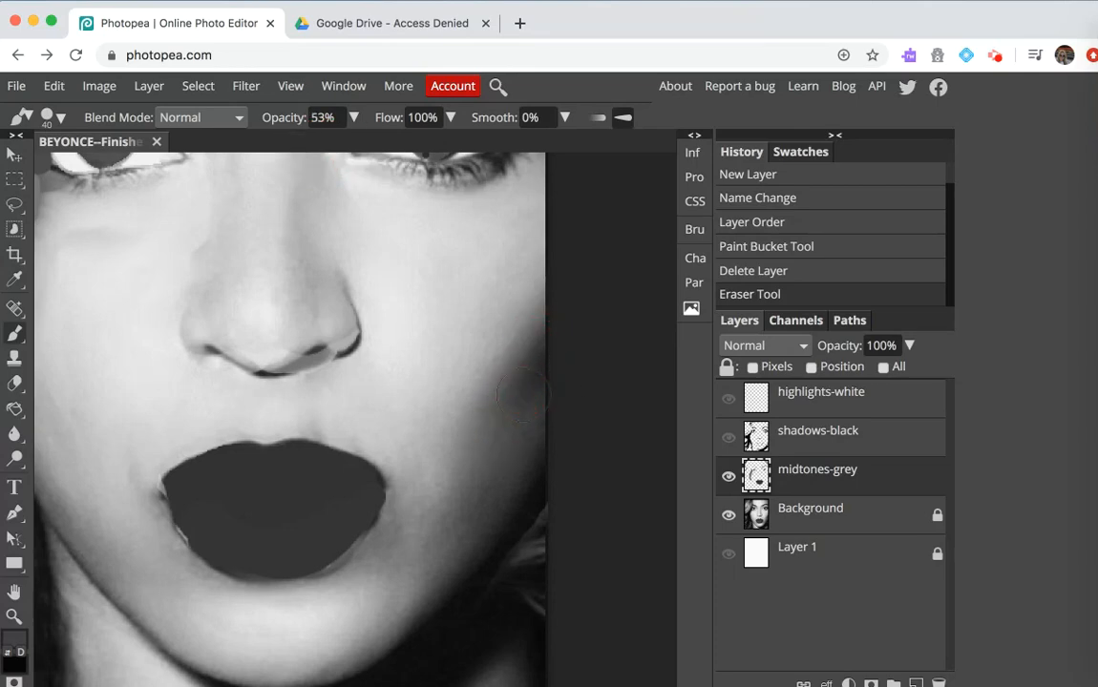
{"action": "mouse_move", "coordinate": [524, 395]}
{"action": "left_mouse_down"}
{"action": "mouse_move", "coordinate": [554, 334]}
{"action": "mouse_move", "coordinate": [485, 457]}
{"action": "mouse_move", "coordinate": [535, 419]}
{"action": "mouse_move", "coordinate": [411, 603]}
{"action": "left_mouse_up"}
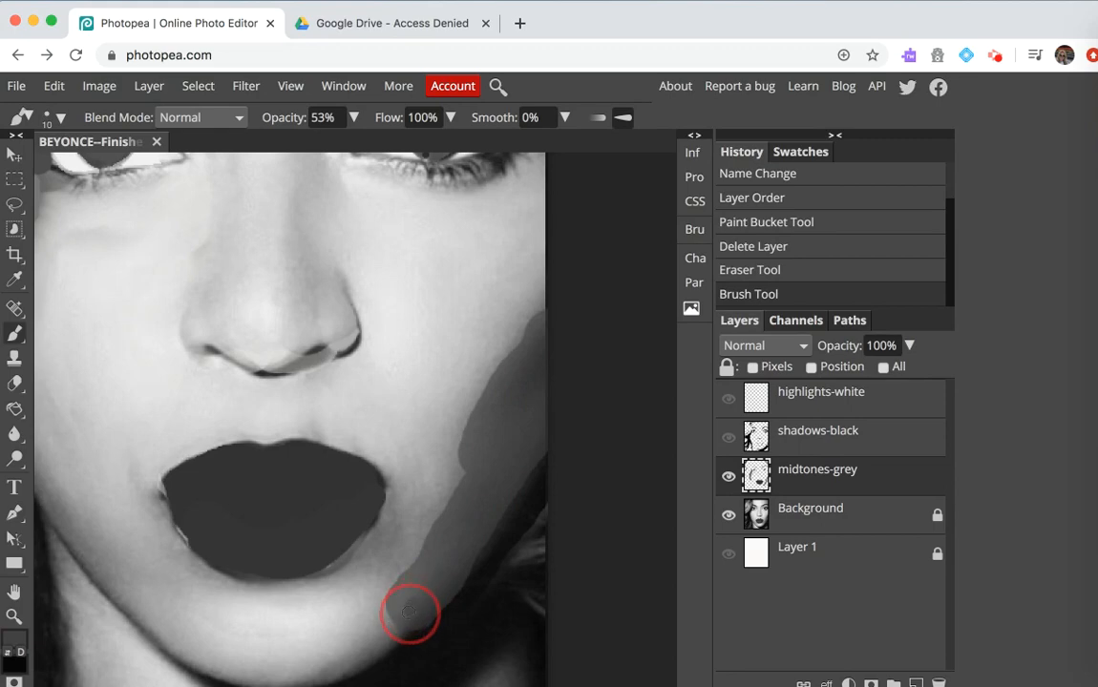
{"action": "mouse_move", "coordinate": [297, 686]}
{"action": "left_mouse_down"}
{"action": "mouse_move", "coordinate": [350, 660]}
{"action": "mouse_move", "coordinate": [403, 601]}
{"action": "mouse_move", "coordinate": [417, 618]}
{"action": "mouse_move", "coordinate": [431, 610]}
{"action": "mouse_move", "coordinate": [542, 404]}
{"action": "left_mouse_up"}
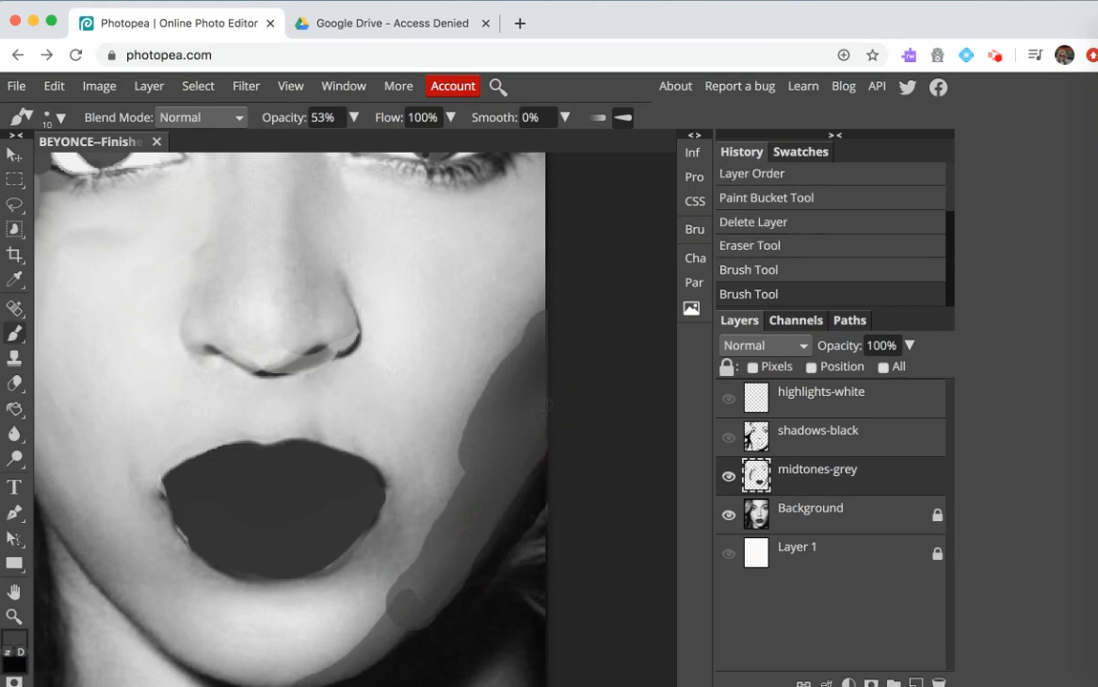
Step: Erase the excess grey from the inner side of the cheek and jaw shading with the Eraser at size 60
{"action": "right_click", "coordinate": [15, 382]}
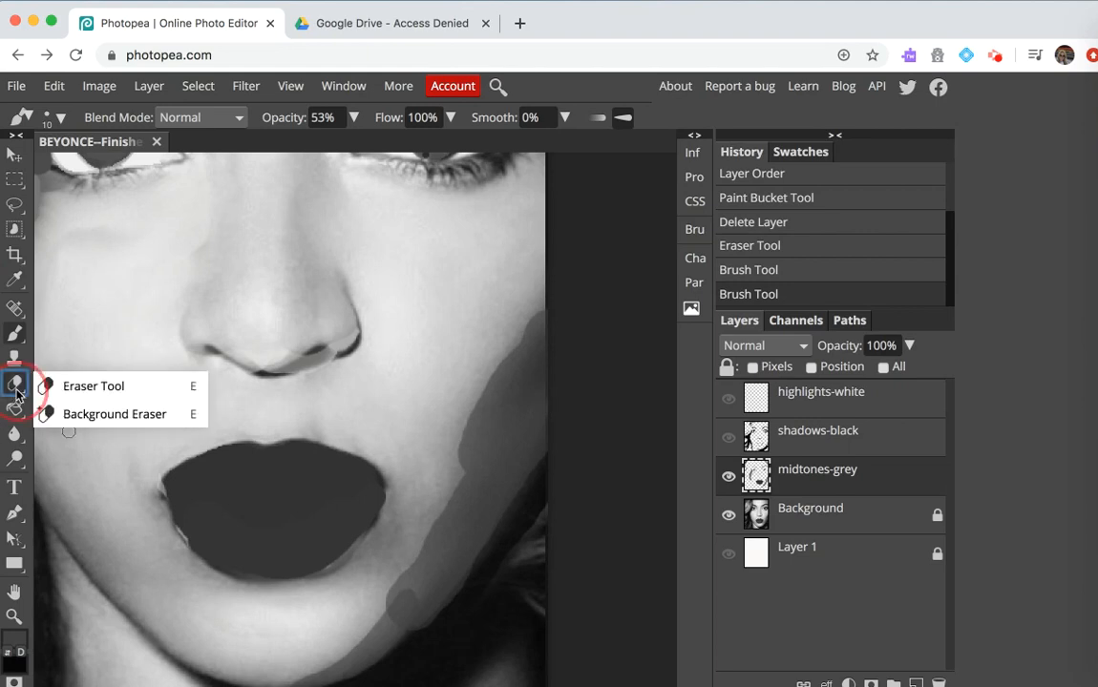
{"action": "left_click", "coordinate": [96, 386]}
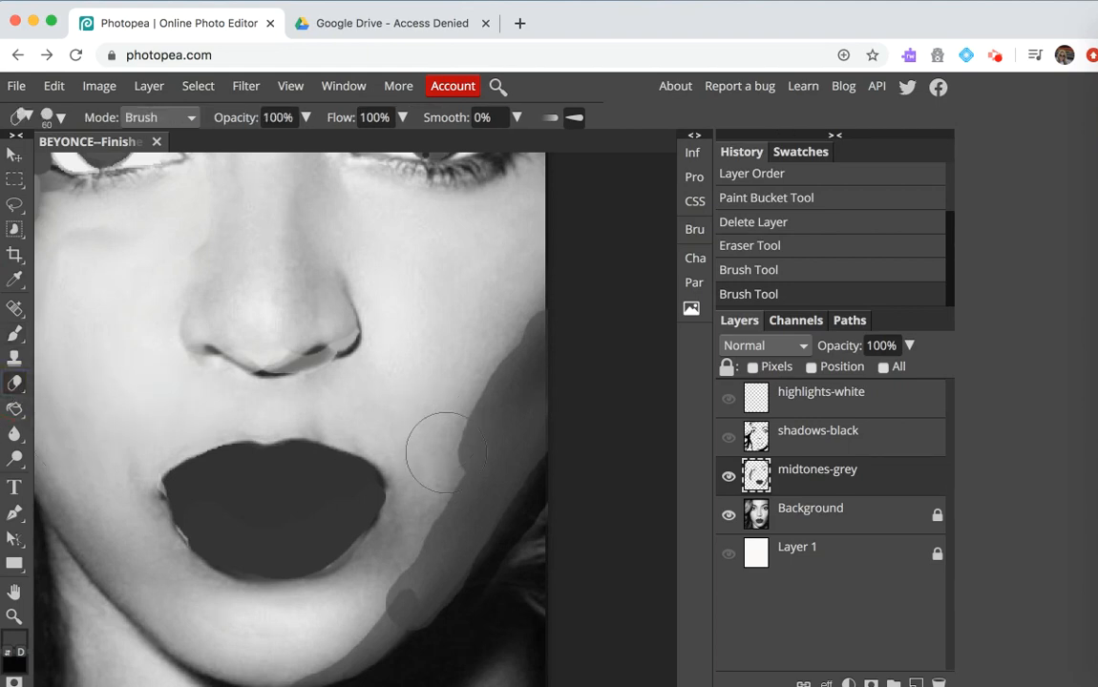
{"action": "mouse_move", "coordinate": [436, 449]}
{"action": "left_mouse_down"}
{"action": "mouse_move", "coordinate": [502, 359]}
{"action": "mouse_move", "coordinate": [534, 331]}
{"action": "mouse_move", "coordinate": [451, 432]}
{"action": "mouse_move", "coordinate": [430, 483]}
{"action": "mouse_move", "coordinate": [538, 358]}
{"action": "mouse_move", "coordinate": [429, 530]}
{"action": "mouse_move", "coordinate": [348, 626]}
{"action": "mouse_move", "coordinate": [277, 630]}
{"action": "left_mouse_up"}
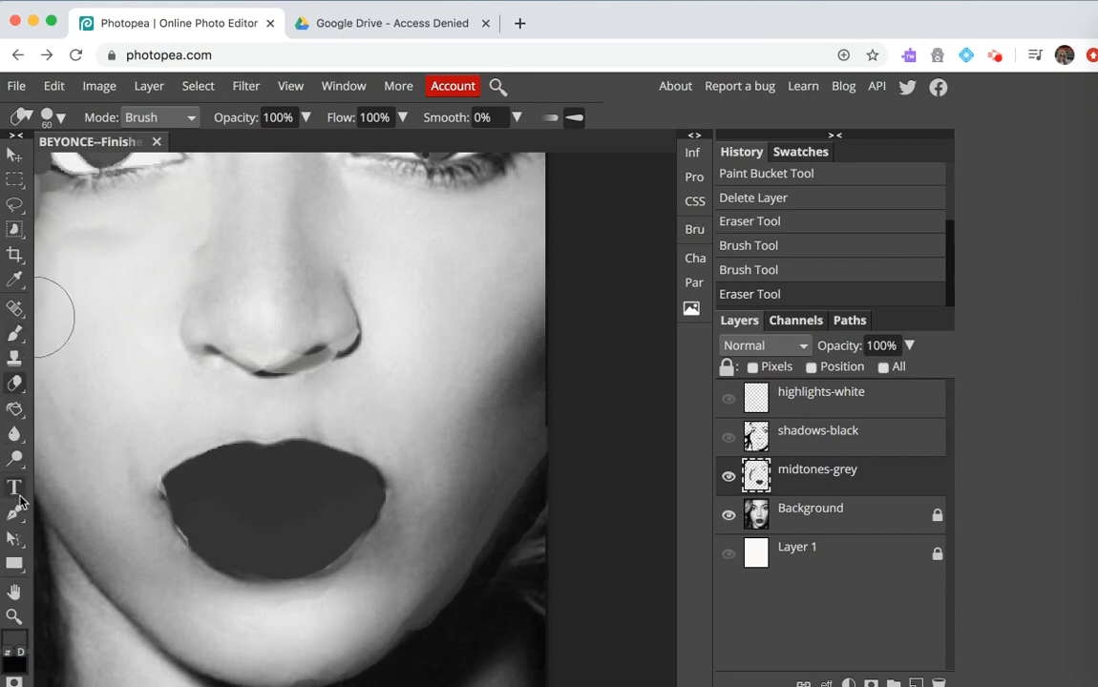
{"action": "left_click", "coordinate": [17, 518]}
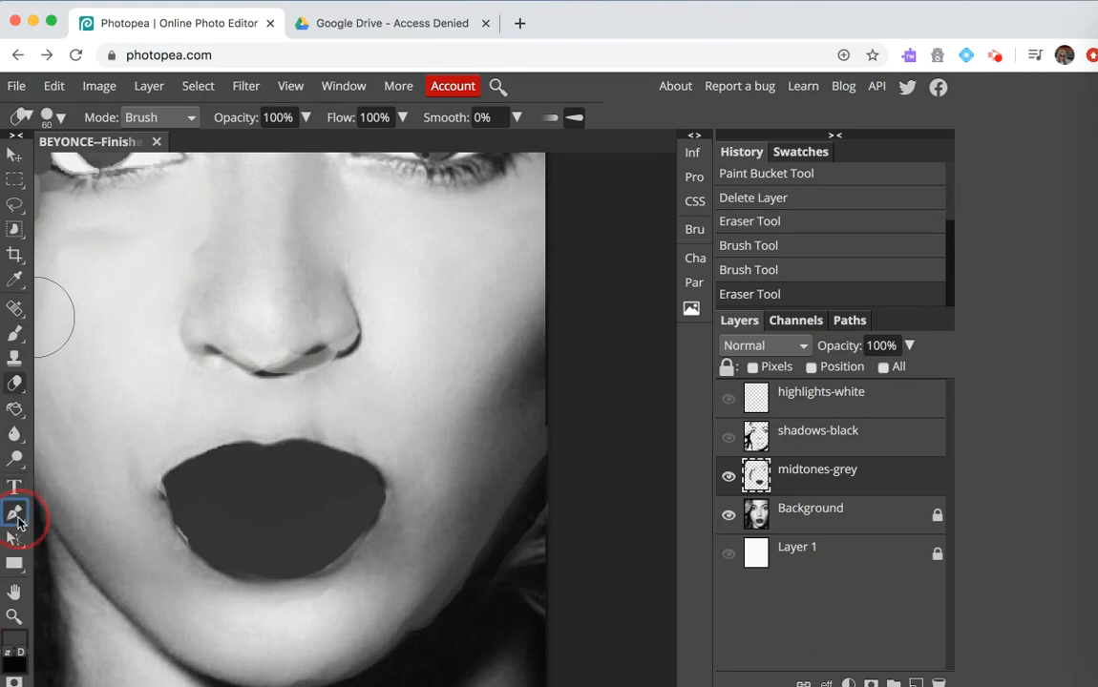
{"action": "left_click", "coordinate": [18, 517]}
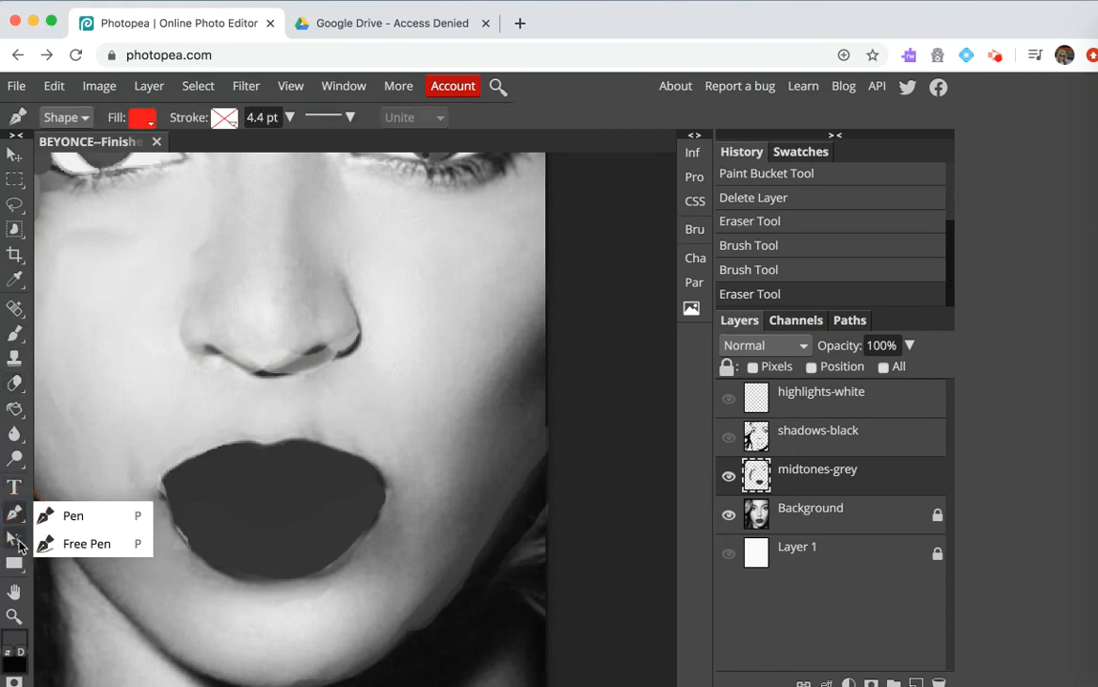
{"action": "left_click", "coordinate": [17, 540]}
{"action": "left_click", "coordinate": [17, 458]}
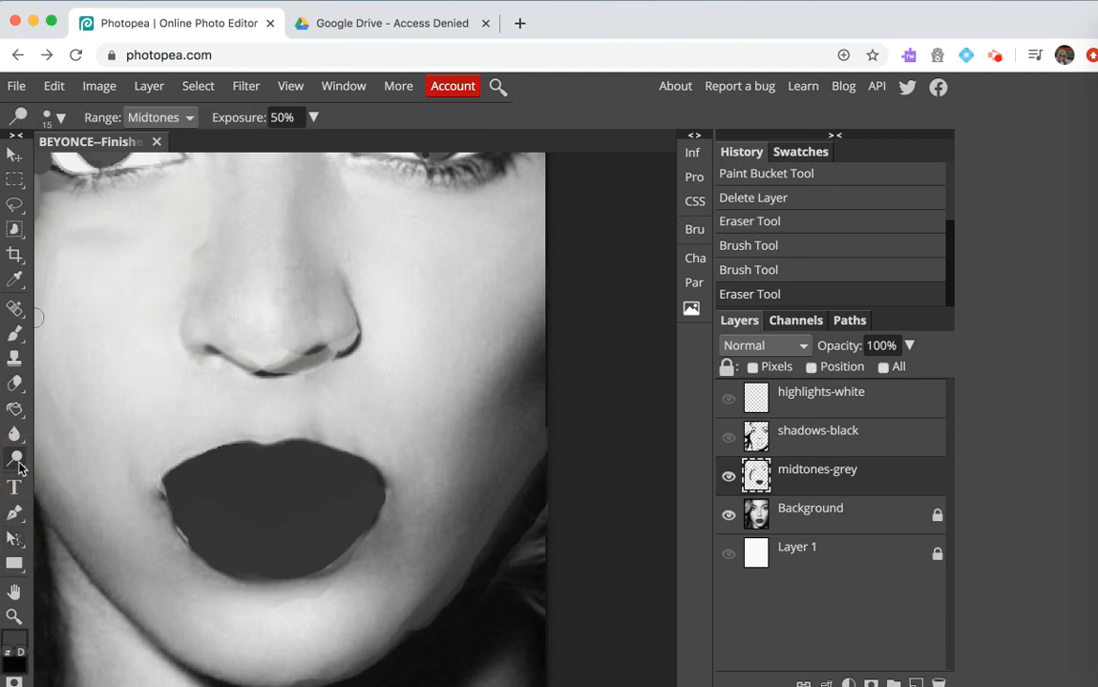
{"action": "left_click", "coordinate": [19, 463]}
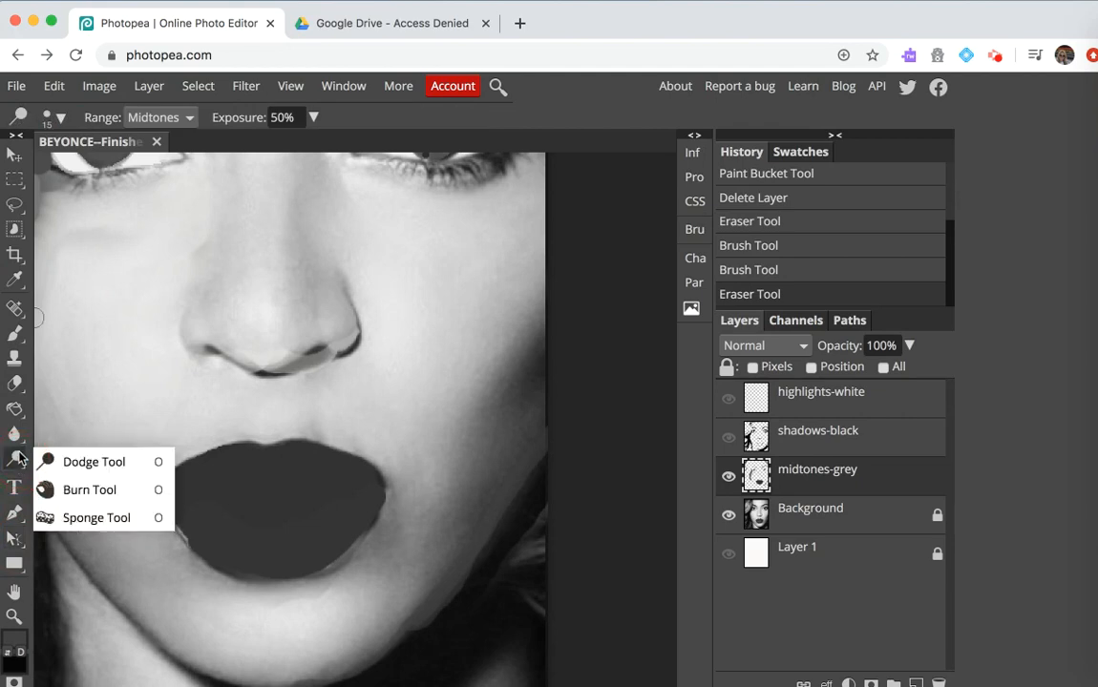
Step: Soften the inner edge of the jaw shading with the Smudge Tool at size 45 and 50% strength
{"action": "left_click", "coordinate": [19, 437]}
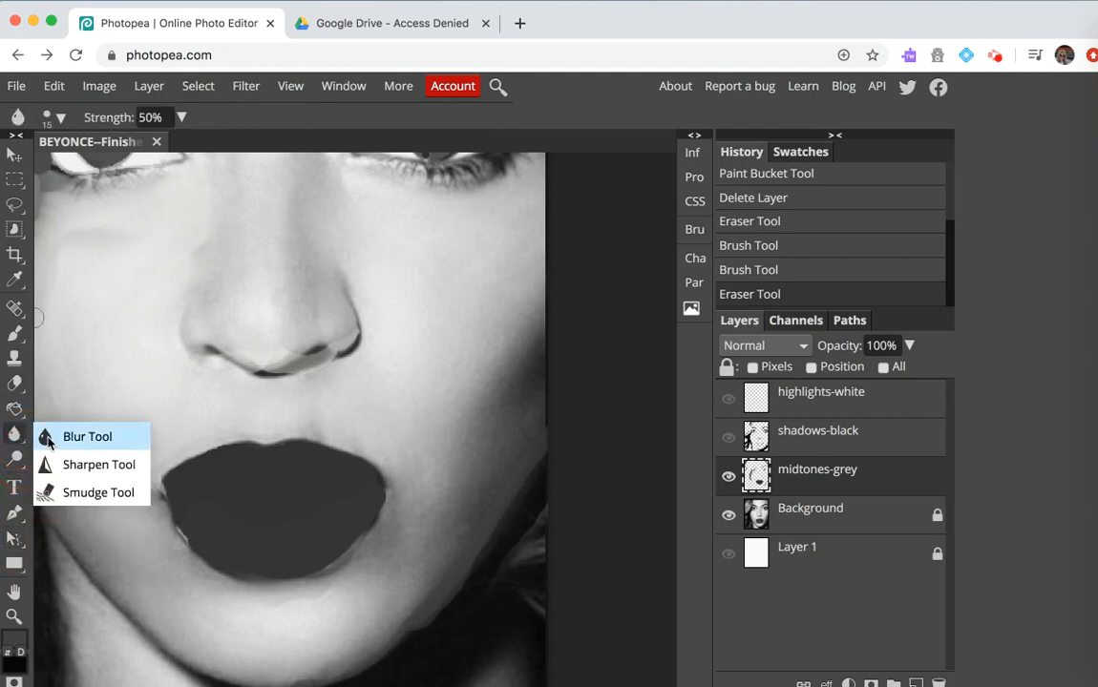
{"action": "left_click", "coordinate": [70, 494]}
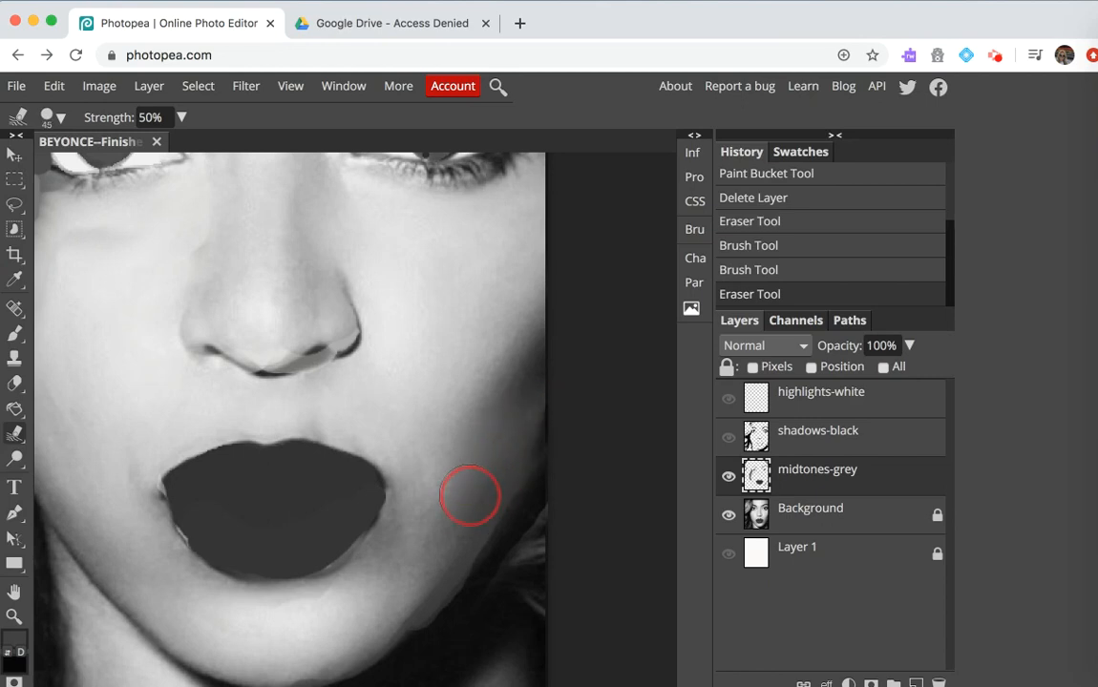
{"action": "mouse_move", "coordinate": [469, 495]}
{"action": "left_mouse_down"}
{"action": "mouse_move", "coordinate": [419, 571]}
{"action": "mouse_move", "coordinate": [368, 611]}
{"action": "left_mouse_up"}
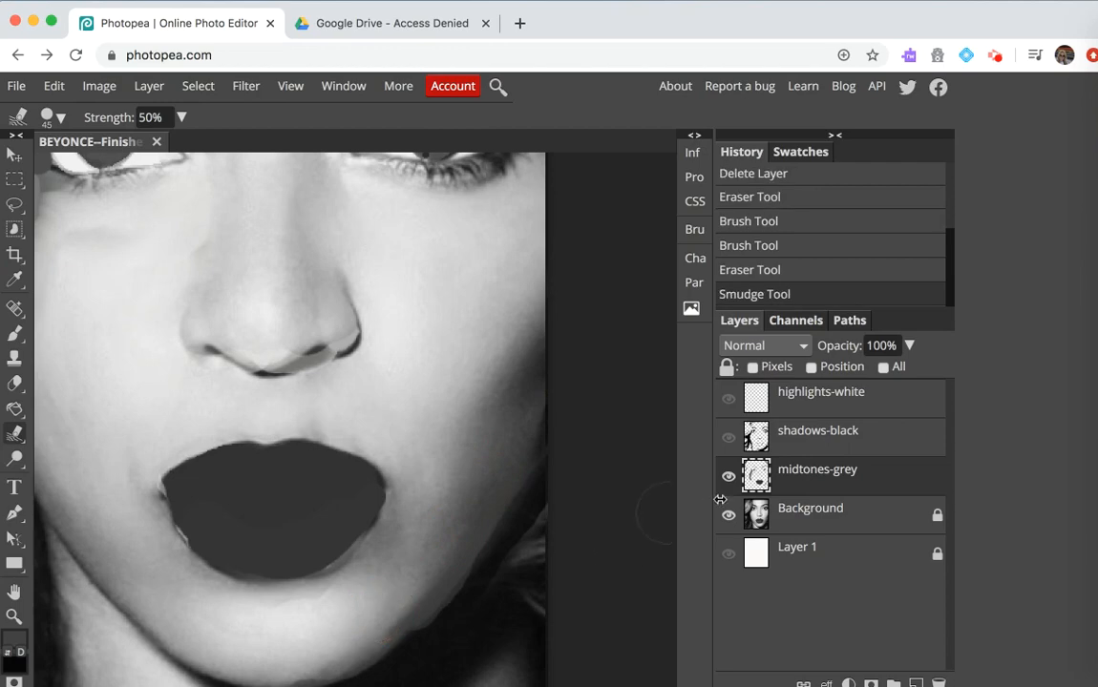
Step: Hide the Background layer, smudge the isolated grey strip along the jaw and cheek, and show the Background again
{"action": "left_click", "coordinate": [731, 517]}
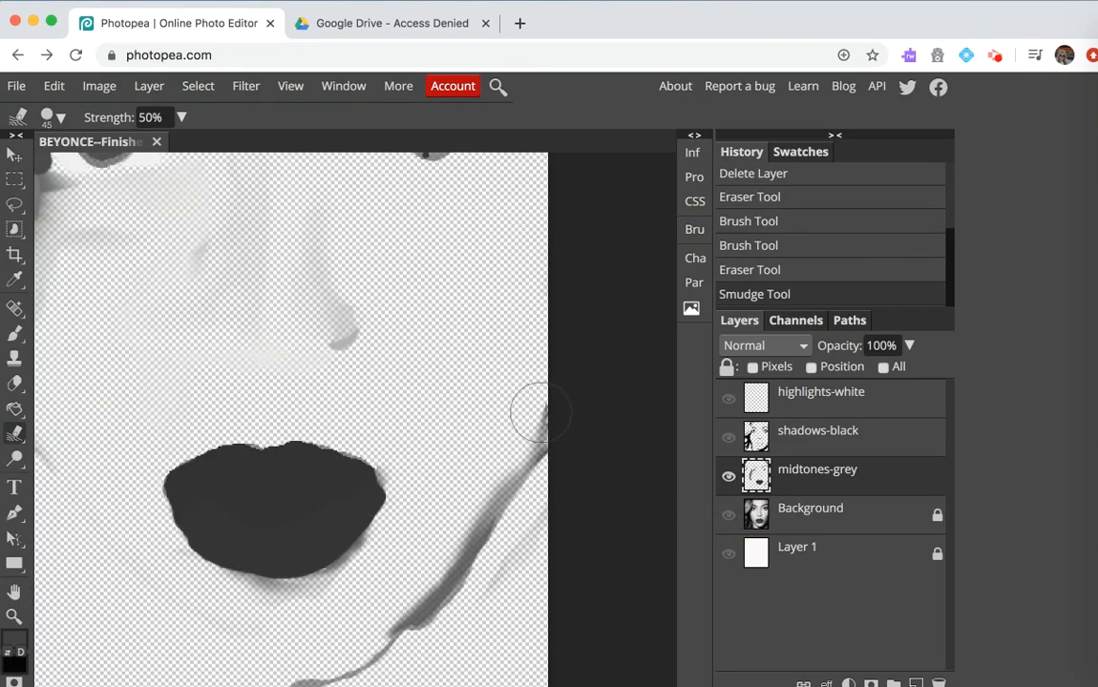
{"action": "mouse_move", "coordinate": [539, 416]}
{"action": "left_mouse_down"}
{"action": "mouse_move", "coordinate": [485, 466]}
{"action": "mouse_move", "coordinate": [541, 400]}
{"action": "mouse_move", "coordinate": [534, 411]}
{"action": "left_mouse_up"}
{"action": "mouse_move", "coordinate": [477, 508]}
{"action": "left_mouse_down"}
{"action": "mouse_move", "coordinate": [468, 563]}
{"action": "mouse_move", "coordinate": [368, 650]}
{"action": "mouse_move", "coordinate": [256, 666]}
{"action": "mouse_move", "coordinate": [337, 653]}
{"action": "mouse_move", "coordinate": [446, 570]}
{"action": "mouse_move", "coordinate": [390, 625]}
{"action": "mouse_move", "coordinate": [316, 641]}
{"action": "left_mouse_up"}
{"action": "left_click_drag", "start_coordinate": [490, 527], "coordinate": [566, 404]}
{"action": "left_click", "coordinate": [731, 516]}
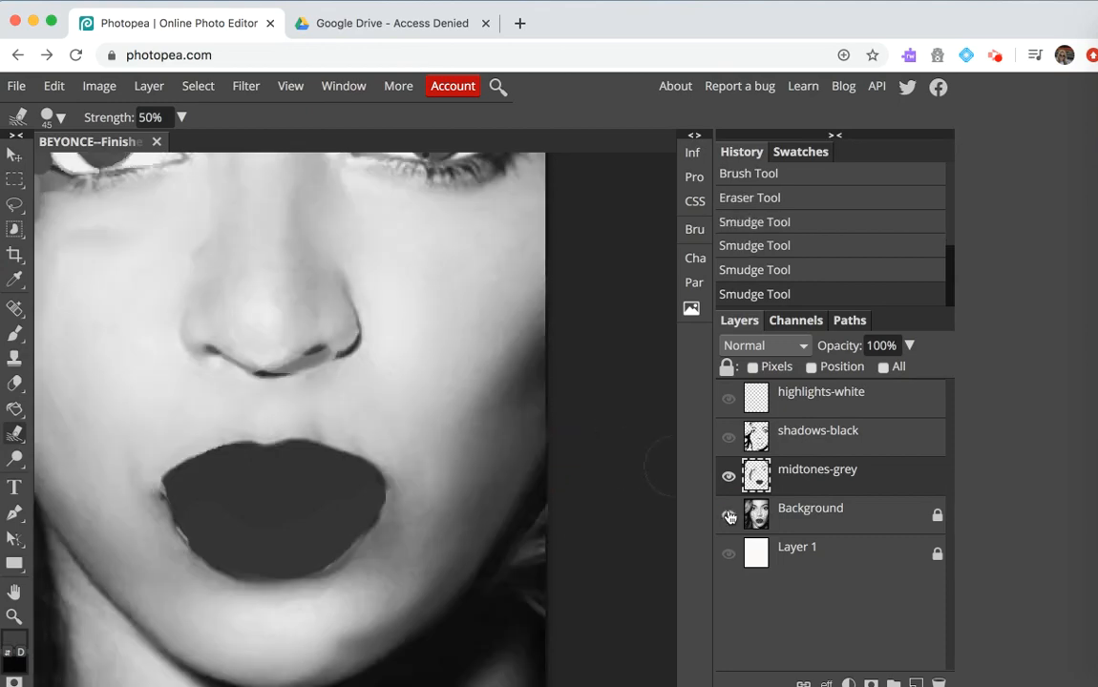
Step: Brush more grey over the cheek shadow down to the jaw at size 35 and 53% opacity
{"action": "left_click", "coordinate": [15, 334]}
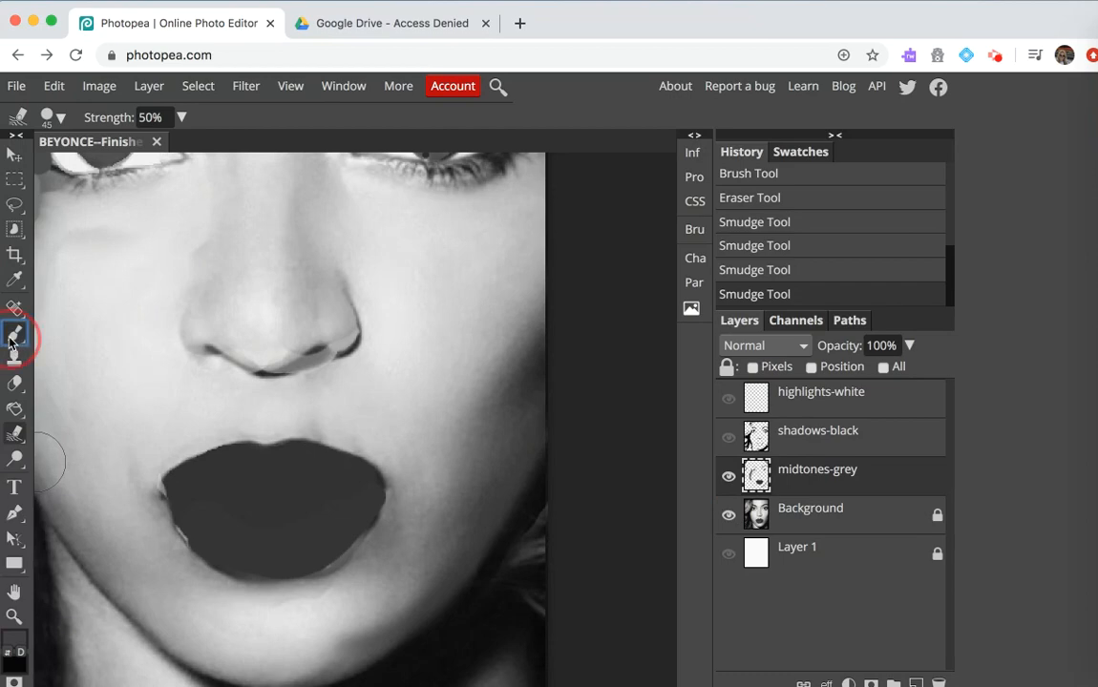
{"action": "left_click", "coordinate": [49, 333]}
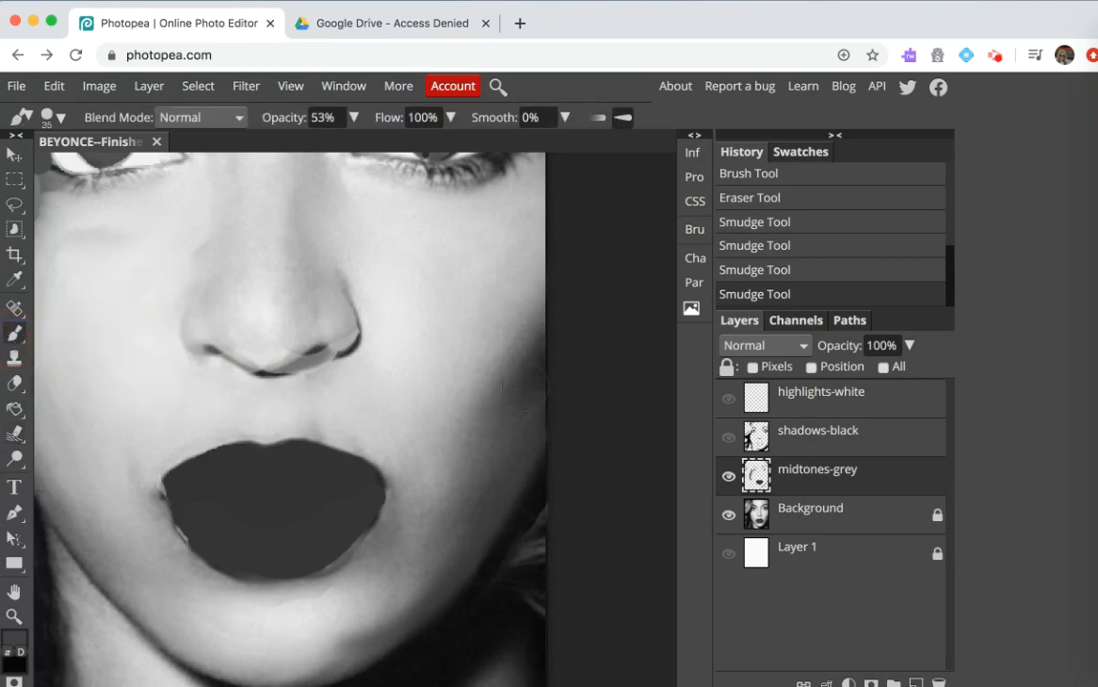
{"action": "left_click", "coordinate": [526, 387]}
{"action": "left_click", "coordinate": [527, 387]}
{"action": "mouse_move", "coordinate": [527, 387]}
{"action": "left_mouse_down"}
{"action": "mouse_move", "coordinate": [553, 355]}
{"action": "mouse_move", "coordinate": [516, 417]}
{"action": "mouse_move", "coordinate": [517, 446]}
{"action": "mouse_move", "coordinate": [492, 507]}
{"action": "mouse_move", "coordinate": [451, 573]}
{"action": "left_mouse_up"}
Step: Blend the newly painted cheek and jaw grey into the skin with the Smudge Tool
{"action": "left_click", "coordinate": [14, 434]}
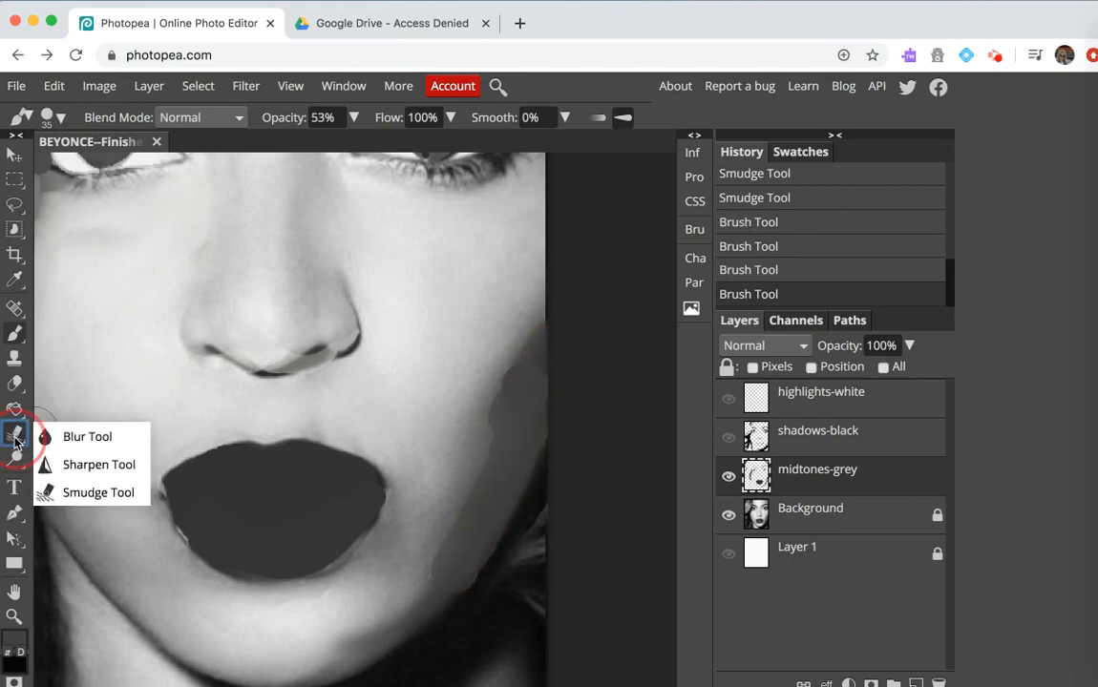
{"action": "left_click", "coordinate": [75, 493]}
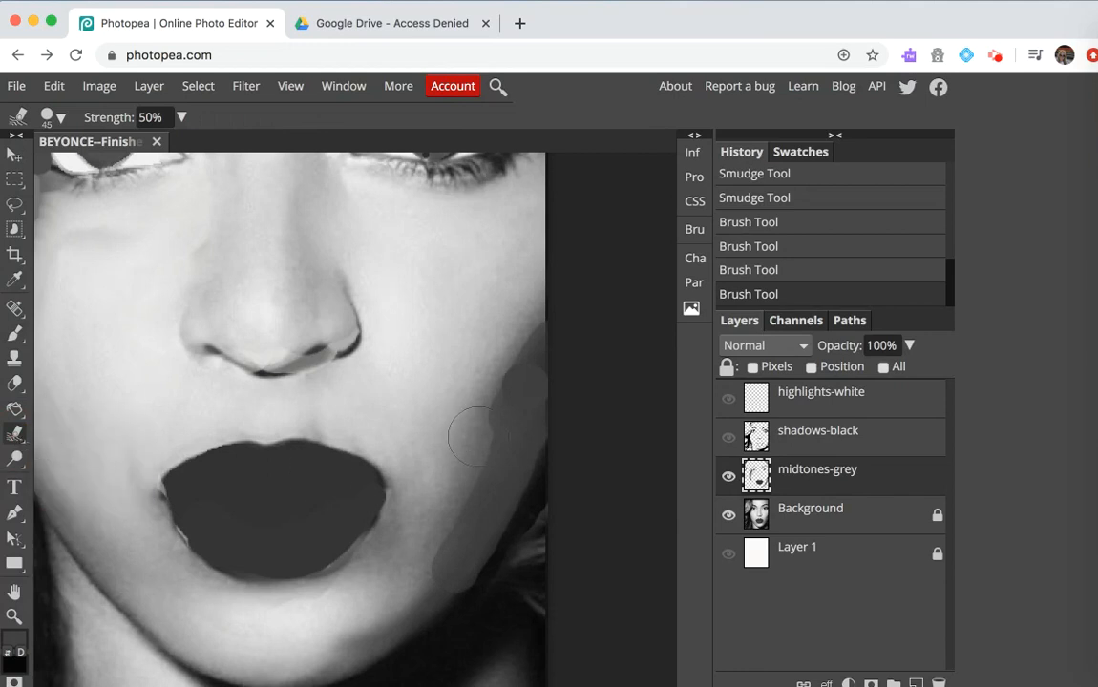
{"action": "mouse_move", "coordinate": [482, 440]}
{"action": "left_mouse_down"}
{"action": "mouse_move", "coordinate": [505, 385]}
{"action": "mouse_move", "coordinate": [558, 327]}
{"action": "mouse_move", "coordinate": [552, 320]}
{"action": "left_mouse_up"}
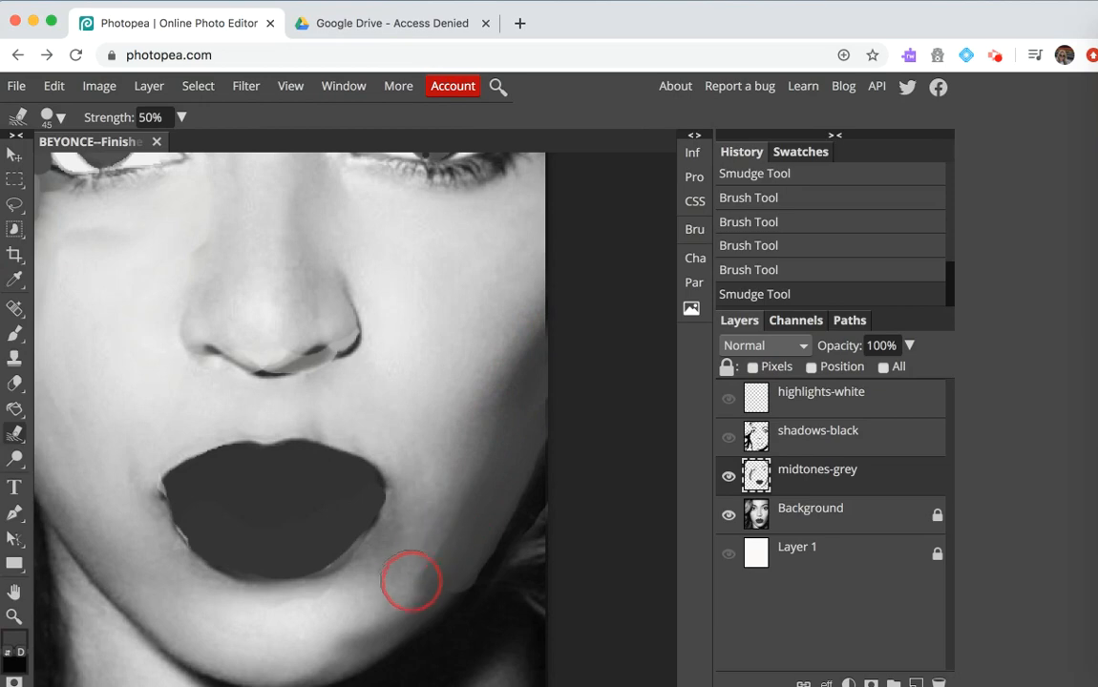
{"action": "mouse_move", "coordinate": [361, 611]}
{"action": "left_mouse_down"}
{"action": "mouse_move", "coordinate": [314, 641]}
{"action": "mouse_move", "coordinate": [287, 574]}
{"action": "left_mouse_up"}
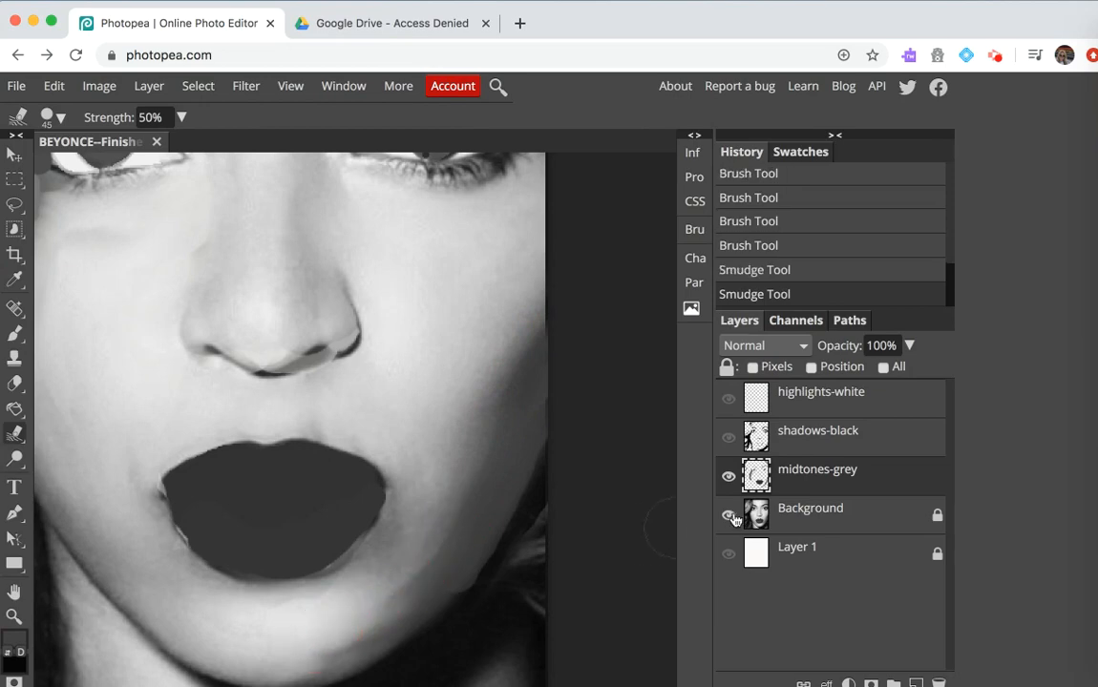
Step: Hide the Background layer and smudge the cheek and jaw shading into one smooth band reaching the chin and the photo's edge
{"action": "left_click", "coordinate": [729, 516]}
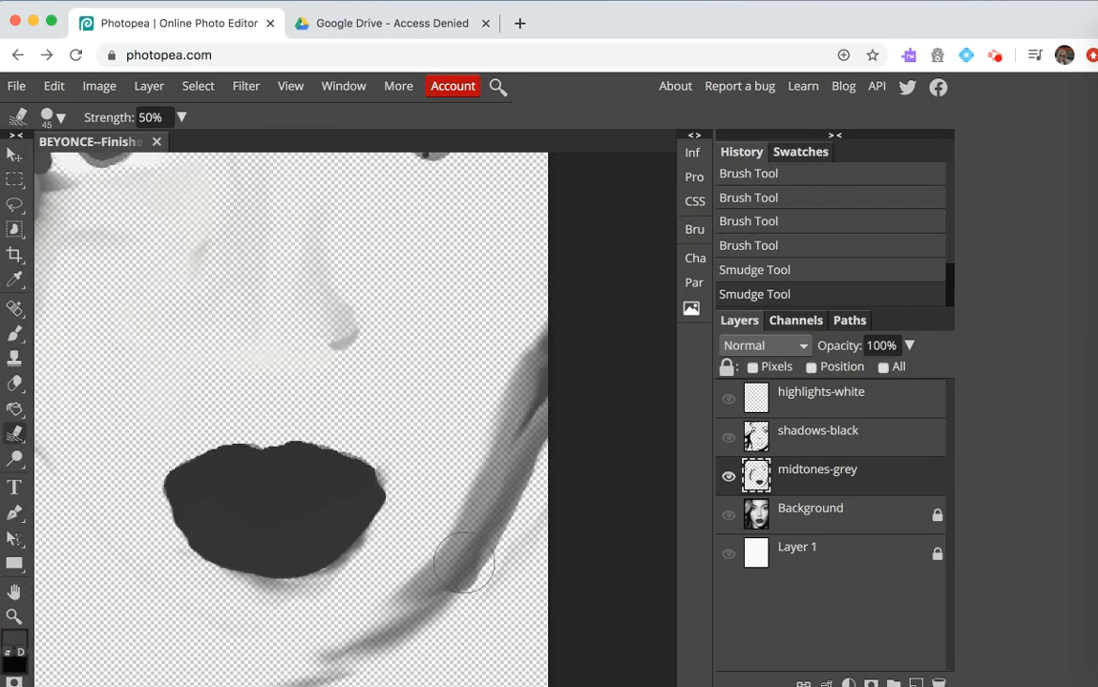
{"action": "mouse_move", "coordinate": [456, 577]}
{"action": "left_mouse_down"}
{"action": "mouse_move", "coordinate": [399, 627]}
{"action": "mouse_move", "coordinate": [345, 652]}
{"action": "mouse_move", "coordinate": [272, 656]}
{"action": "left_mouse_up"}
{"action": "mouse_move", "coordinate": [557, 373]}
{"action": "left_mouse_down"}
{"action": "mouse_move", "coordinate": [537, 411]}
{"action": "mouse_move", "coordinate": [578, 357]}
{"action": "left_mouse_up"}
{"action": "left_click_drag", "start_coordinate": [521, 448], "coordinate": [574, 374]}
{"action": "mouse_move", "coordinate": [527, 416]}
{"action": "left_mouse_down"}
{"action": "mouse_move", "coordinate": [569, 297]}
{"action": "mouse_move", "coordinate": [520, 269]}
{"action": "left_mouse_up"}
{"action": "mouse_move", "coordinate": [466, 353]}
{"action": "left_mouse_down"}
{"action": "mouse_move", "coordinate": [504, 420]}
{"action": "mouse_move", "coordinate": [563, 276]}
{"action": "left_mouse_up"}
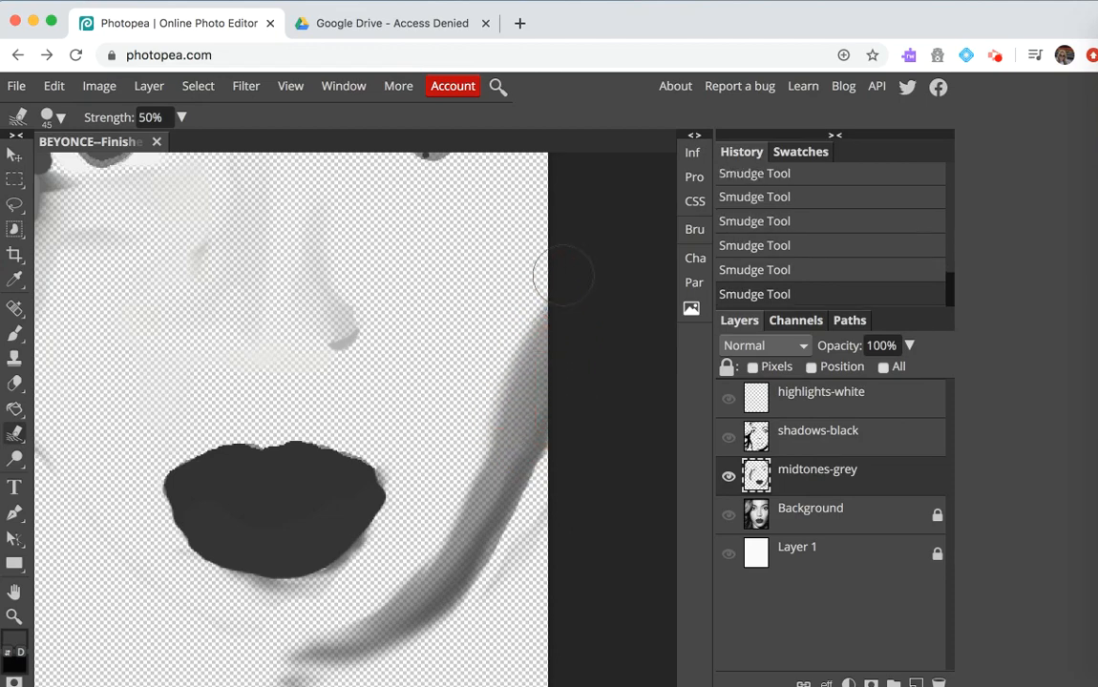
Step: Show the Background, Layer 1, shadows-black and highlights-white layers, and review the whole portrait and the face up close
{"action": "left_click", "coordinate": [730, 515]}
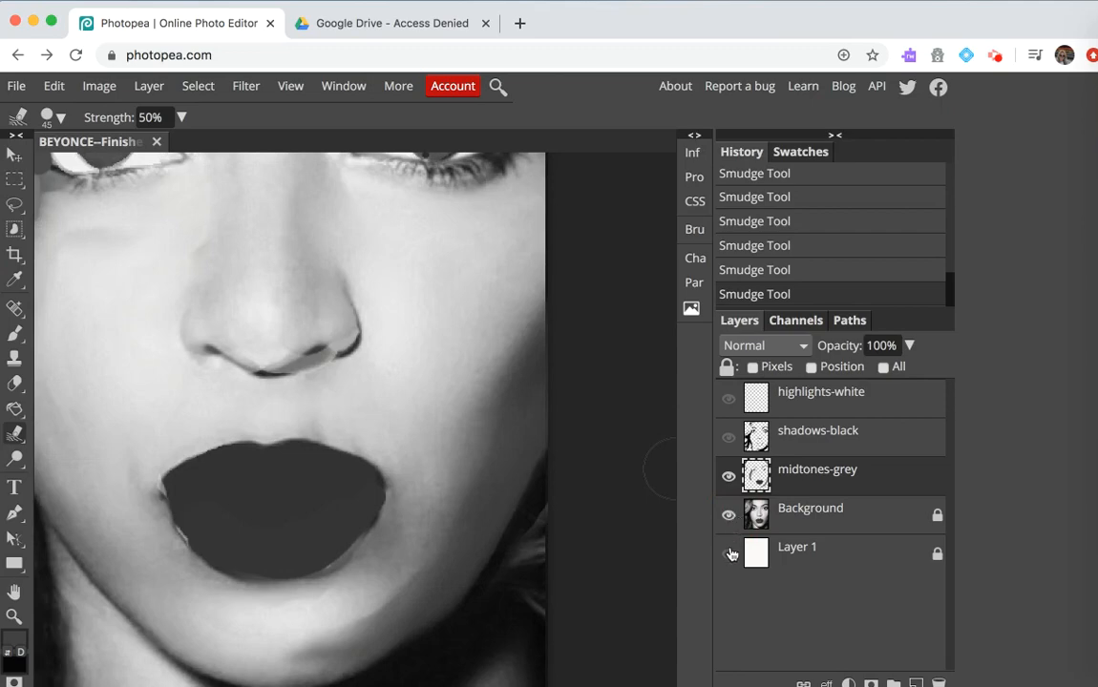
{"action": "left_click", "coordinate": [729, 438]}
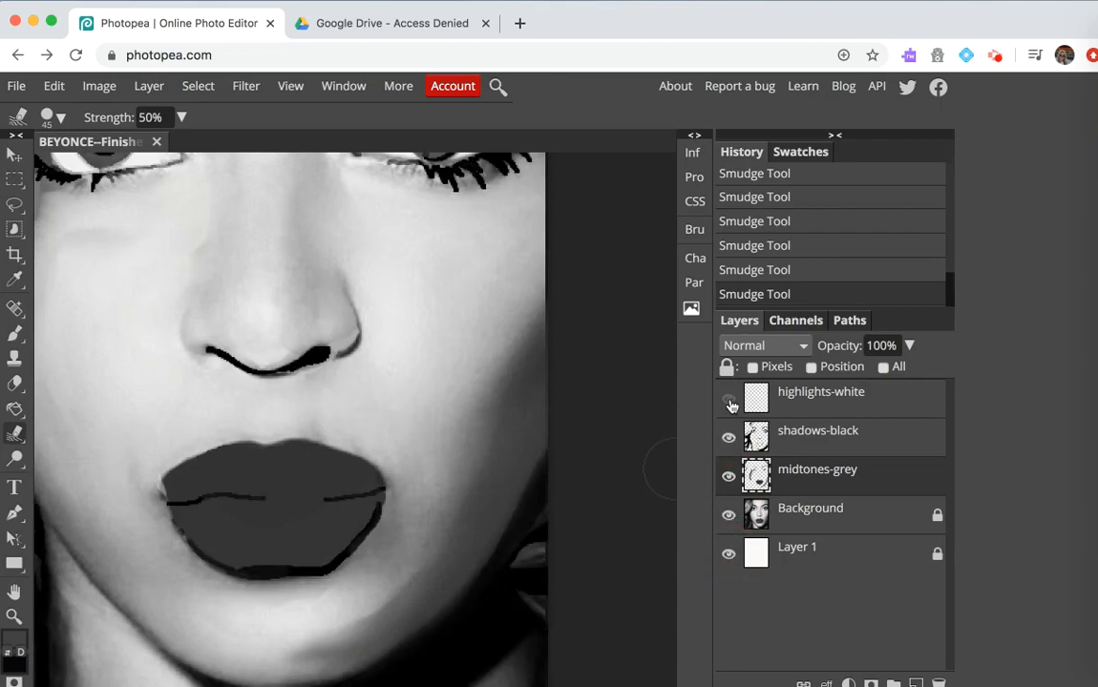
{"action": "left_click", "coordinate": [731, 400]}
{"action": "key", "text": "super+minus"}
{"action": "key", "text": "super+minus"}
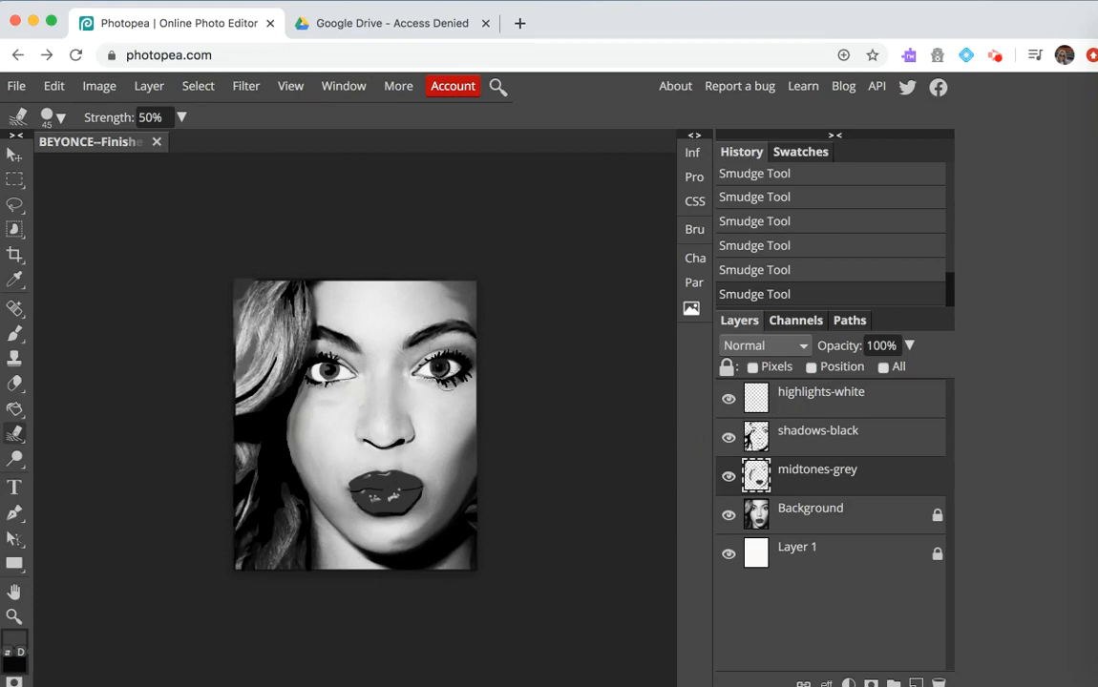
{"action": "key", "text": "super+plus"}
{"action": "key", "text": "super+plus"}
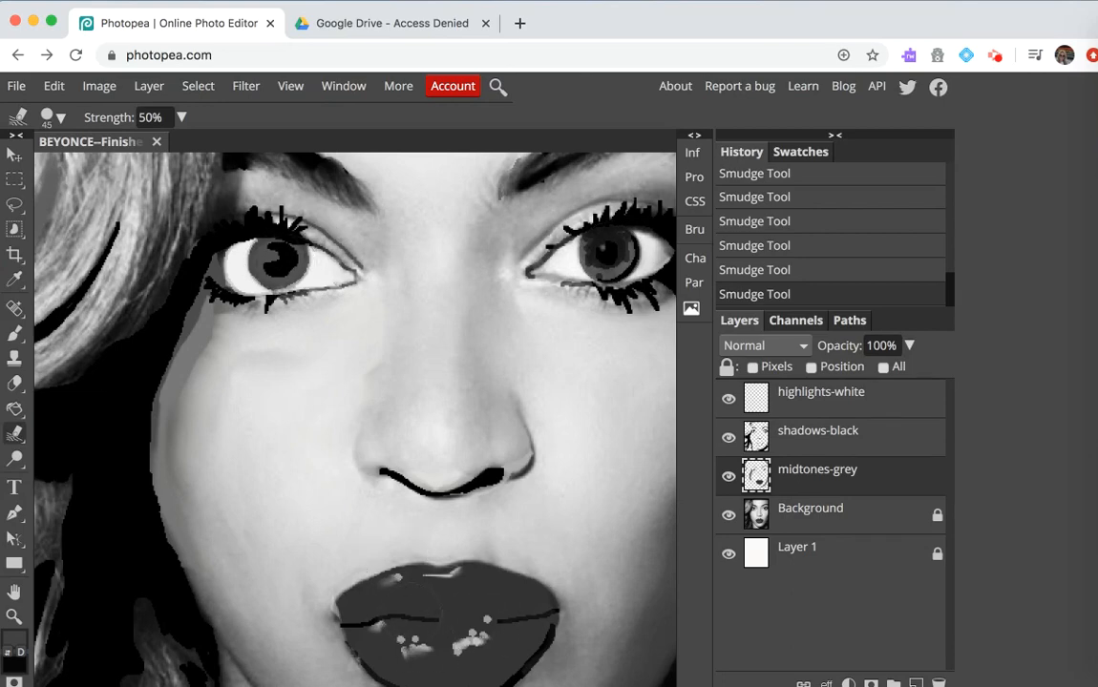
Step: Hide the midtones-grey and shadows-black layers, select highlights-white and sample a near-white highlight colour from the eye in the photo
{"action": "left_click", "coordinate": [729, 476]}
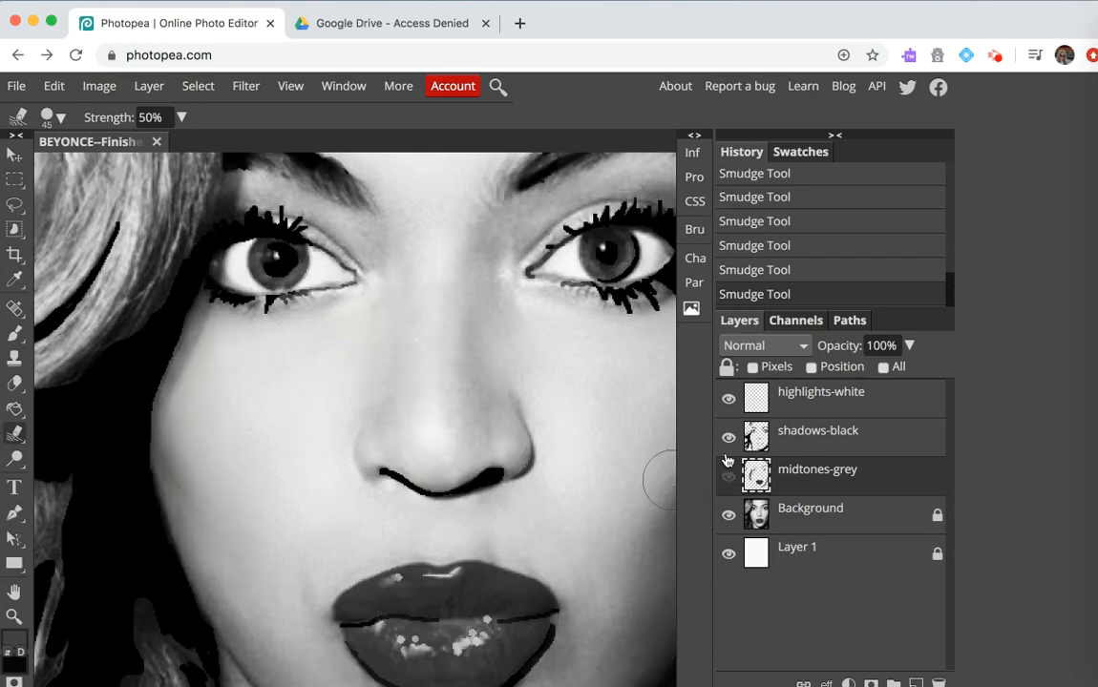
{"action": "left_click", "coordinate": [729, 438]}
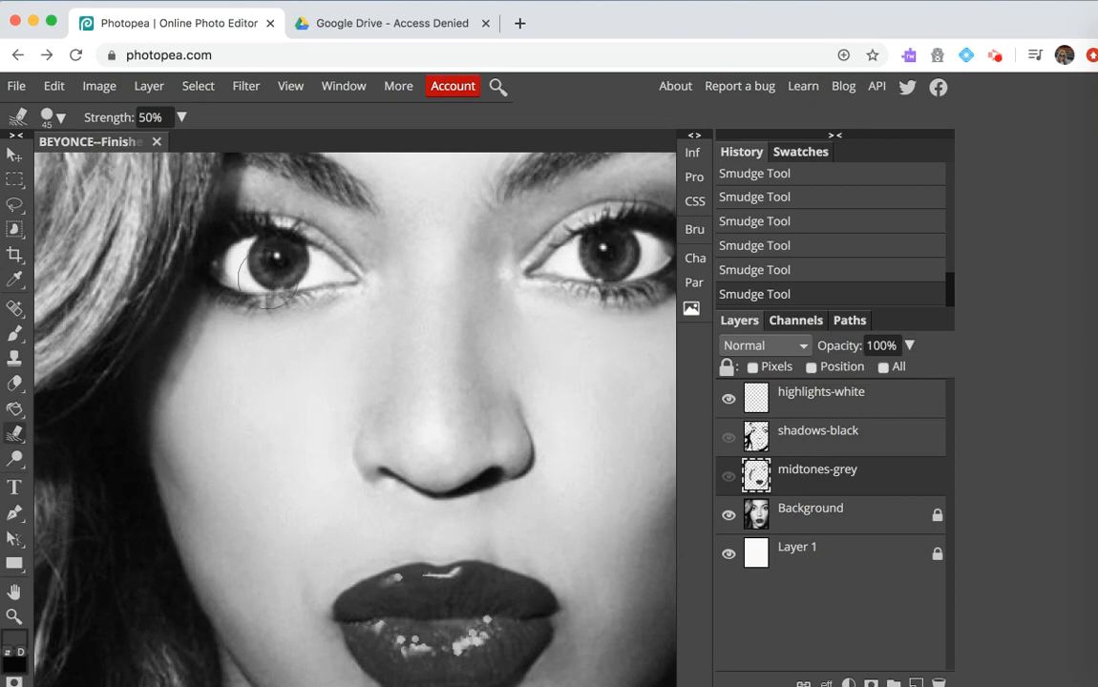
{"action": "left_click", "coordinate": [813, 405]}
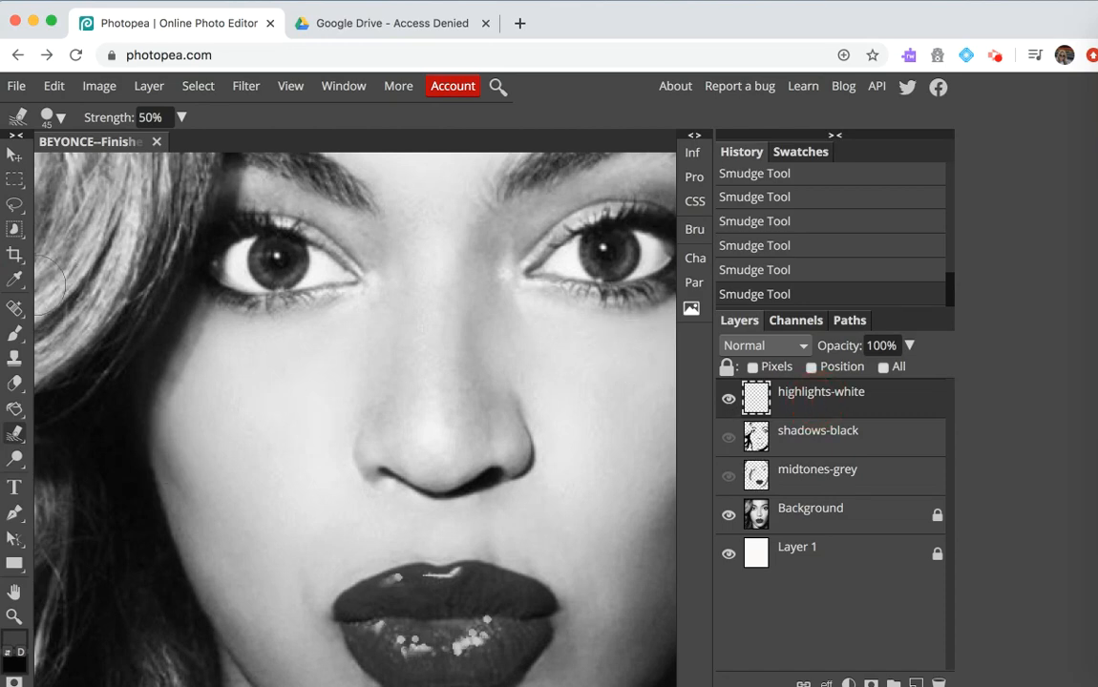
{"action": "left_click", "coordinate": [14, 280]}
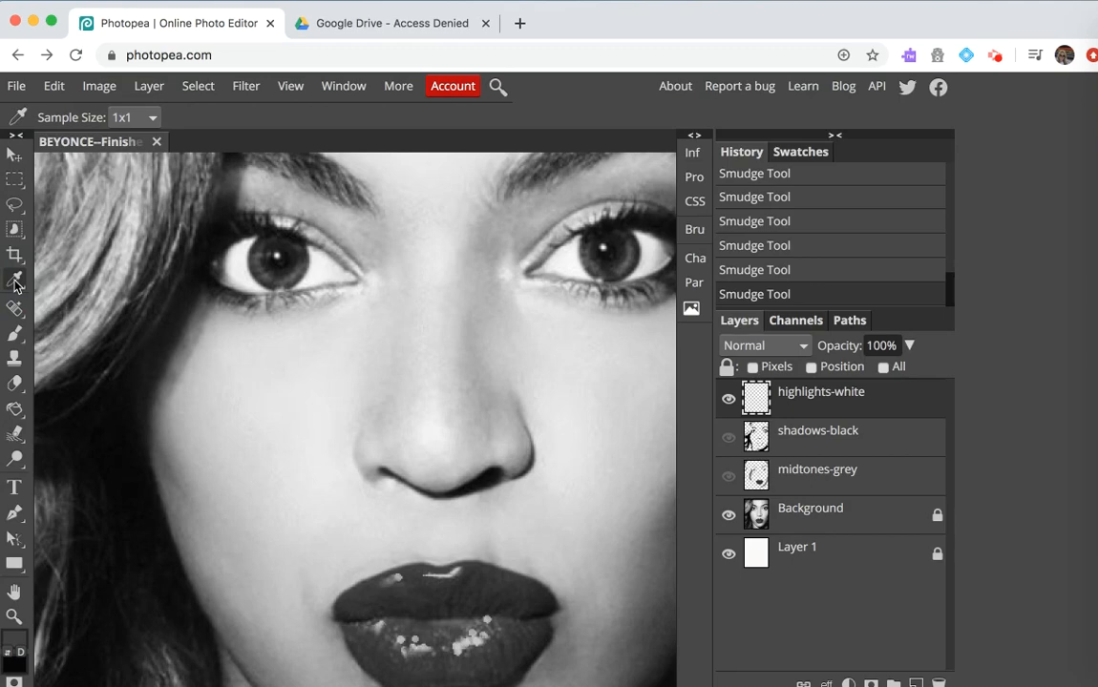
{"action": "left_click", "coordinate": [236, 265]}
{"action": "left_click", "coordinate": [15, 332]}
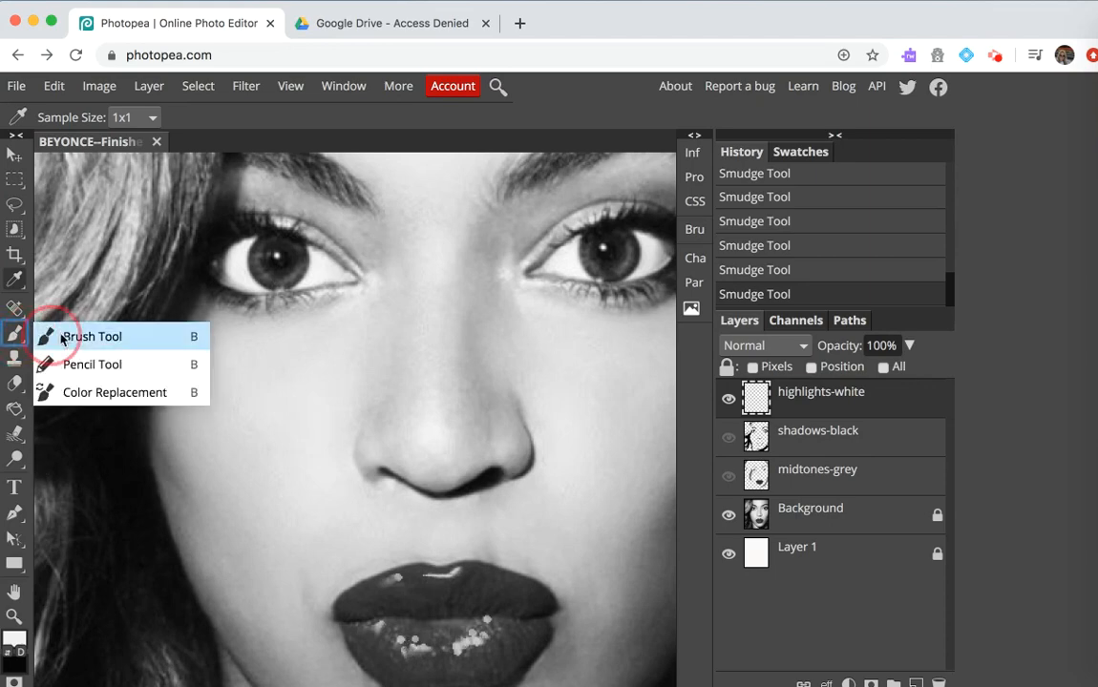
{"action": "left_click", "coordinate": [276, 260]}
{"action": "left_click", "coordinate": [276, 261]}
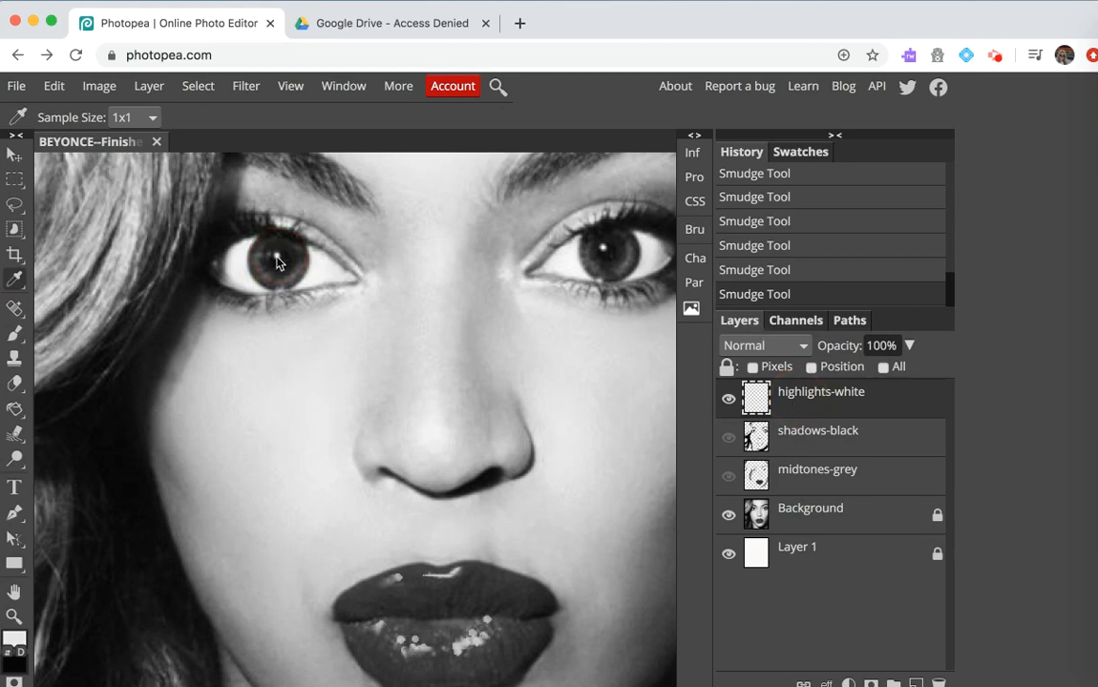
Step: Dab light catchlights in both pupils with a small brush, sizes 7 and 5, at 53% opacity
{"action": "left_click", "coordinate": [14, 336]}
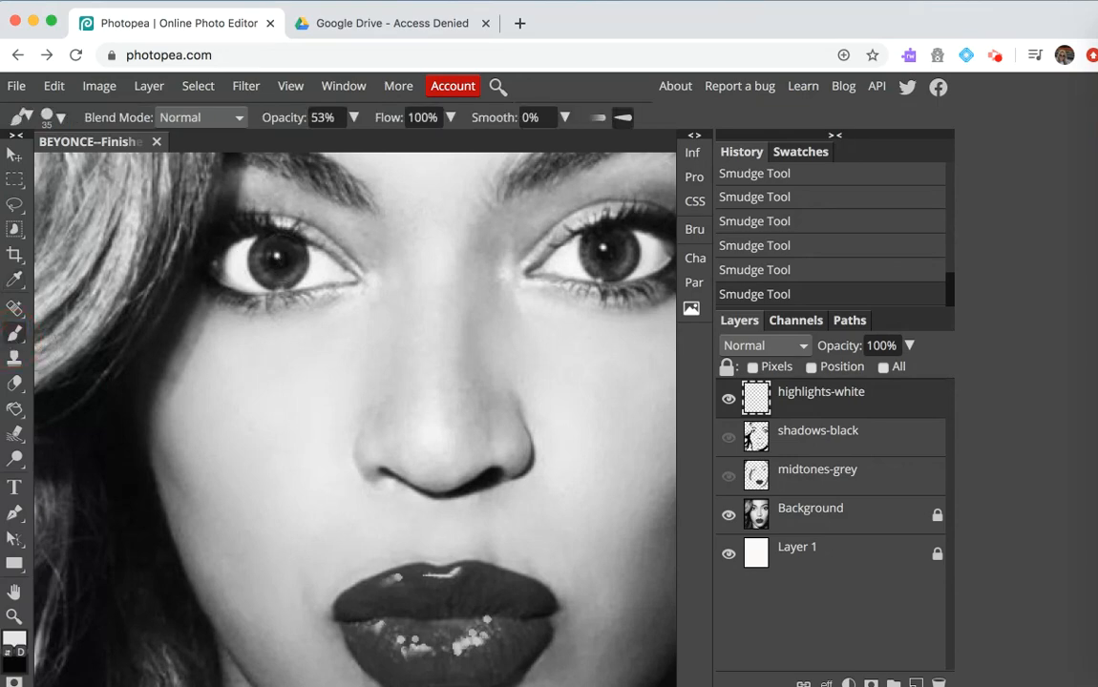
{"action": "key", "text": "bracketleft"}
{"action": "key", "text": "bracketleft"}
{"action": "key", "text": "bracketleft"}
{"action": "key", "text": "bracketleft"}
{"action": "key", "text": "bracketleft"}
{"action": "key", "text": "bracketleft"}
{"action": "key", "text": "bracketleft"}
{"action": "left_click", "coordinate": [271, 254]}
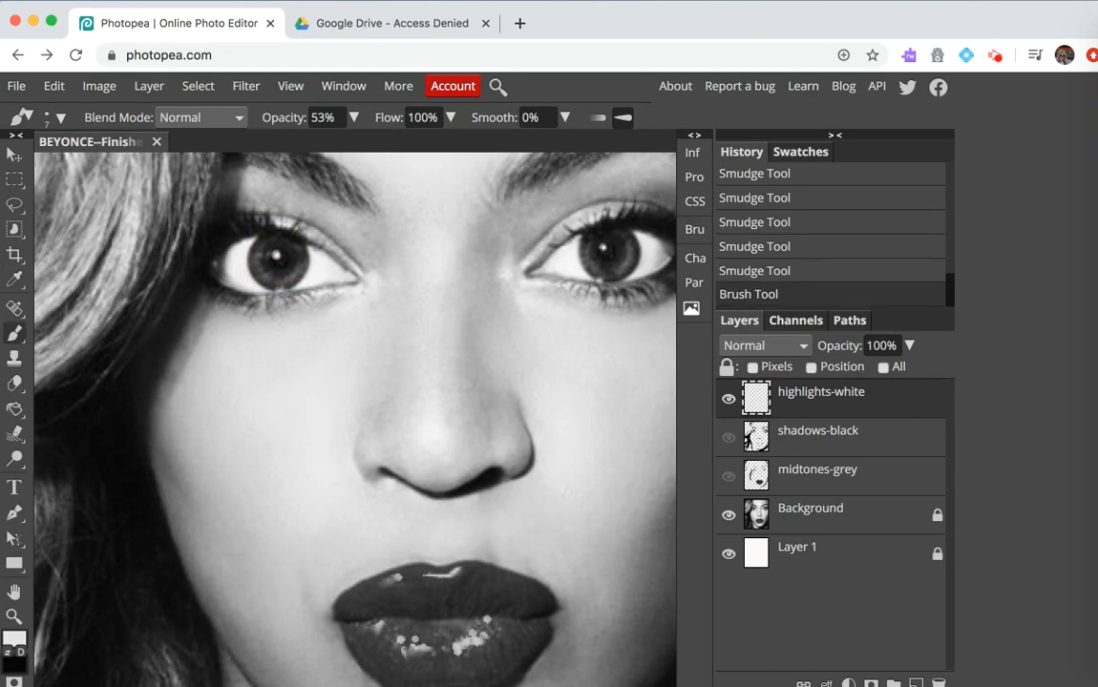
{"action": "left_click", "coordinate": [604, 247]}
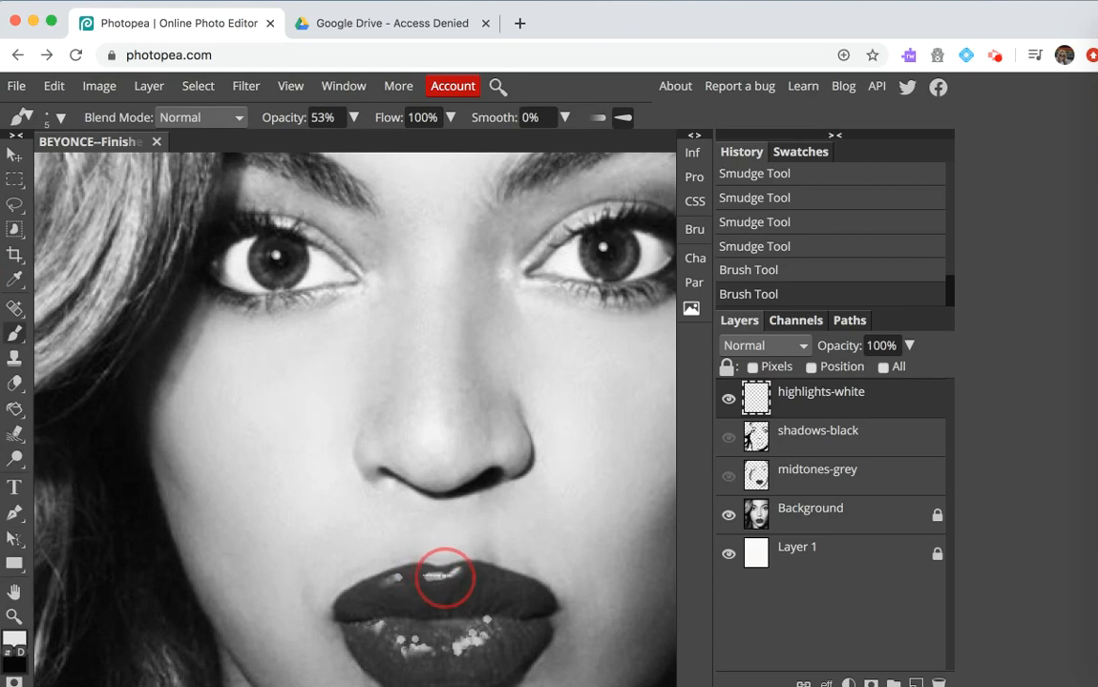
Step: Paint over the shine spots on the upper and lower lips with the size 5 brush at 53% opacity
{"action": "left_click_drag", "start_coordinate": [445, 577], "coordinate": [449, 574]}
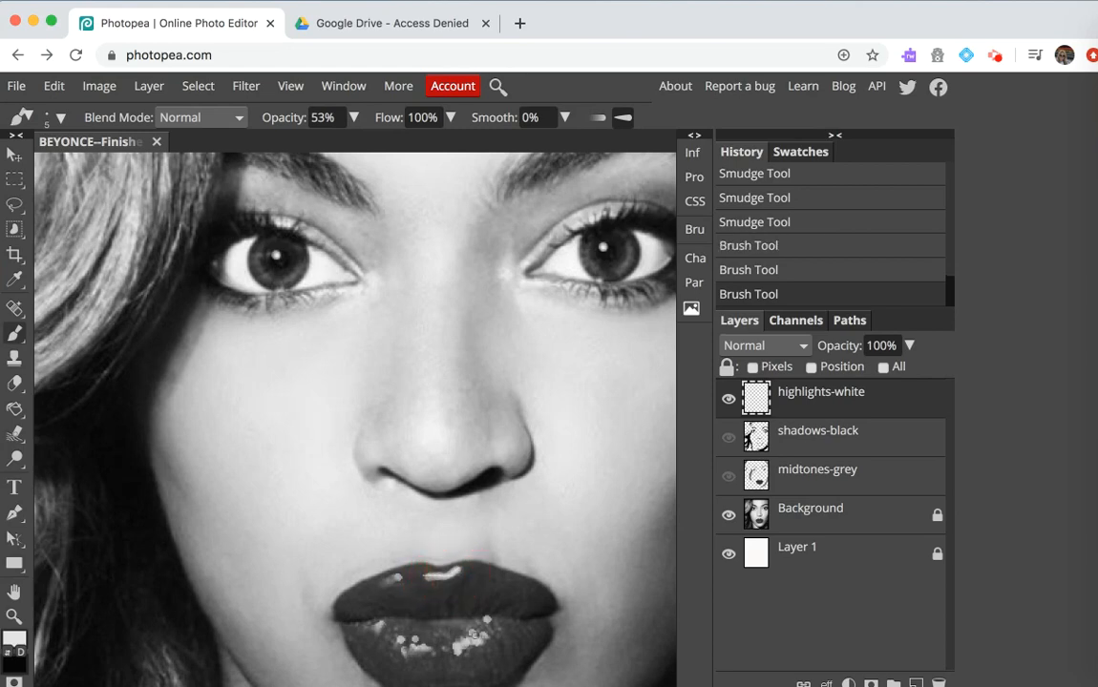
{"action": "mouse_move", "coordinate": [474, 635]}
{"action": "left_mouse_down"}
{"action": "mouse_move", "coordinate": [484, 636]}
{"action": "mouse_move", "coordinate": [461, 645]}
{"action": "left_mouse_up"}
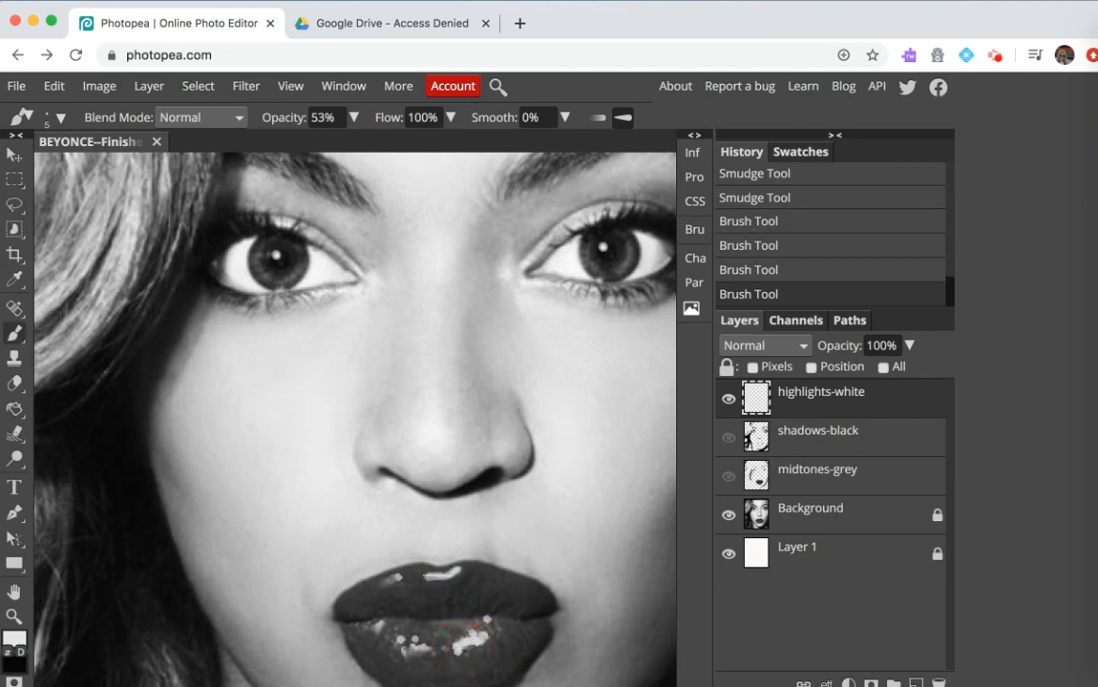
{"action": "left_click_drag", "start_coordinate": [439, 559], "coordinate": [438, 558]}
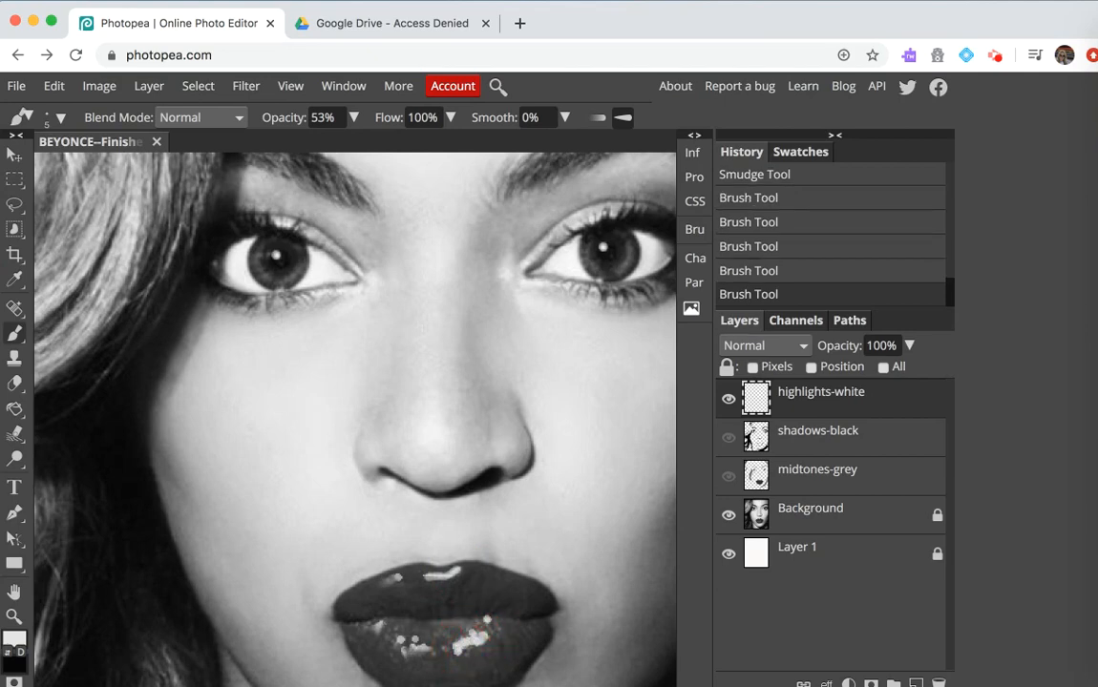
{"action": "left_click_drag", "start_coordinate": [380, 614], "coordinate": [375, 626]}
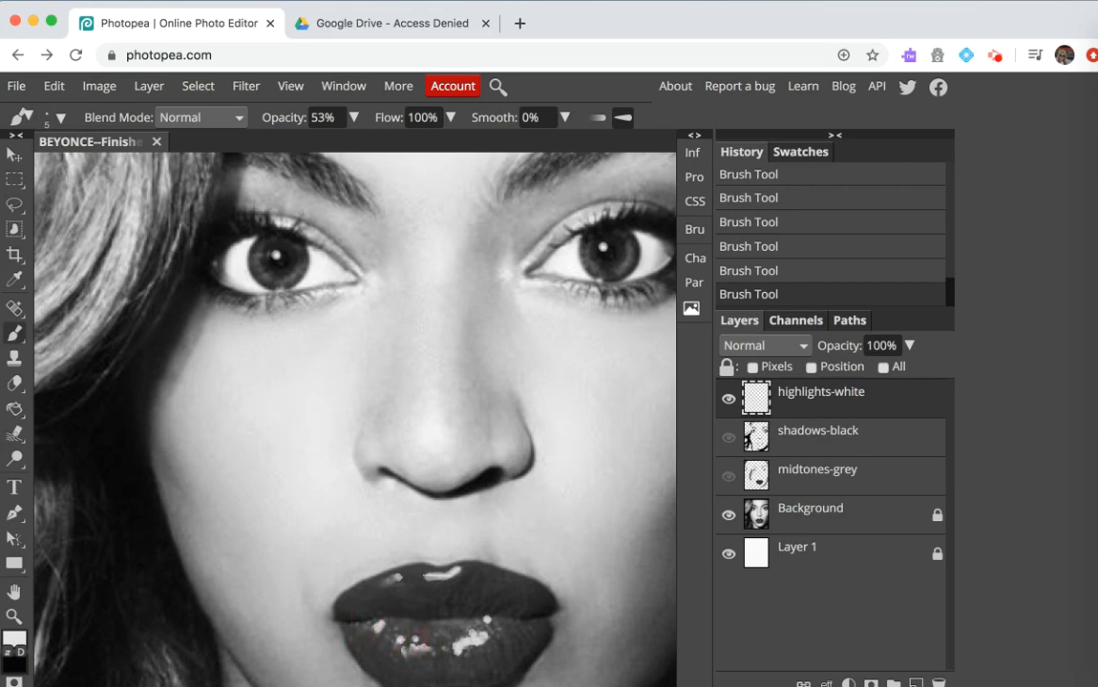
{"action": "left_click_drag", "start_coordinate": [405, 650], "coordinate": [434, 653]}
Step: Soften the painted lip highlights with the Smudge Tool at size 7 and 50% strength
{"action": "left_click", "coordinate": [15, 437]}
{"action": "left_click", "coordinate": [91, 492]}
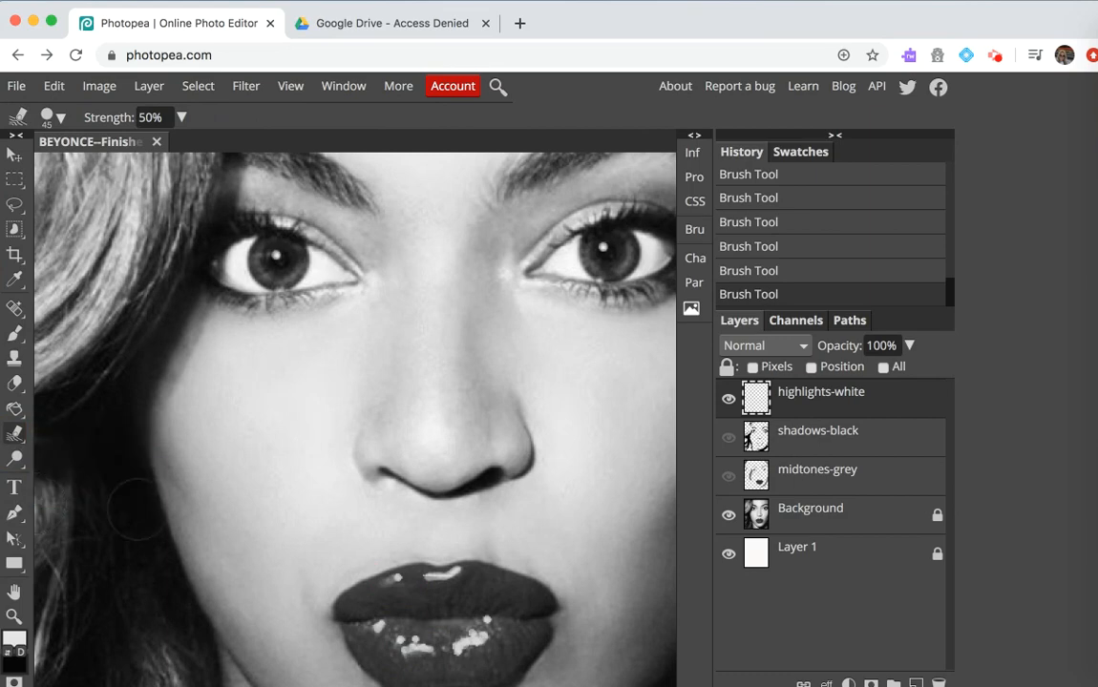
{"action": "key", "text": "bracketleft"}
{"action": "key", "text": "bracketleft"}
{"action": "key", "text": "bracketleft"}
{"action": "key", "text": "bracketleft"}
{"action": "key", "text": "bracketleft"}
{"action": "key", "text": "bracketleft"}
{"action": "key", "text": "bracketleft"}
{"action": "key", "text": "bracketleft"}
{"action": "key", "text": "bracketleft"}
{"action": "left_click_drag", "start_coordinate": [389, 580], "coordinate": [374, 581]}
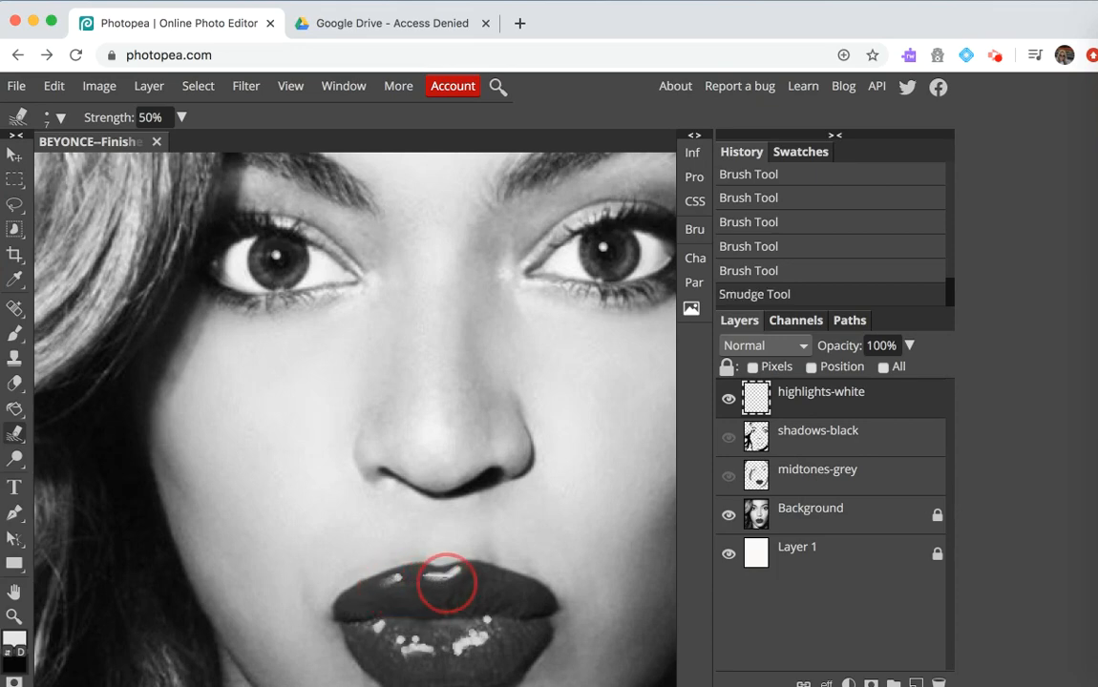
{"action": "left_click_drag", "start_coordinate": [460, 571], "coordinate": [439, 573]}
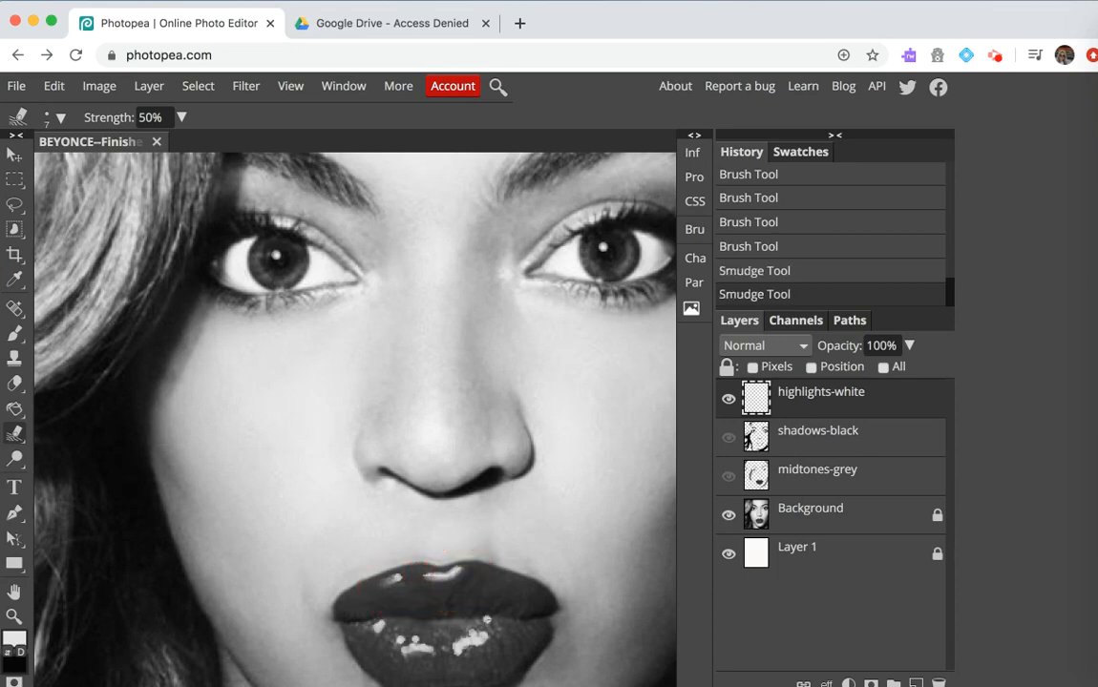
{"action": "mouse_move", "coordinate": [490, 625]}
{"action": "left_mouse_down"}
{"action": "mouse_move", "coordinate": [456, 650]}
{"action": "mouse_move", "coordinate": [407, 654]}
{"action": "mouse_move", "coordinate": [377, 652]}
{"action": "mouse_move", "coordinate": [359, 632]}
{"action": "left_mouse_up"}
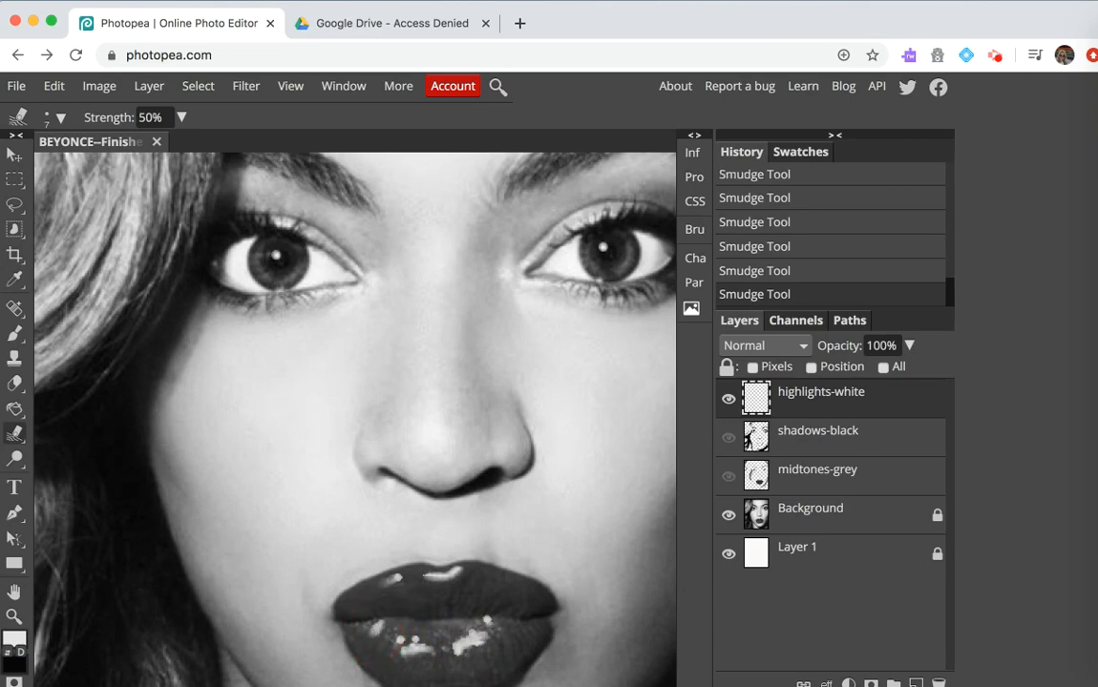
Step: Hide the Background layer, show midtones-grey and shadows-black, and review the whole painted portrait
{"action": "left_click", "coordinate": [729, 516]}
{"action": "left_click", "coordinate": [728, 476]}
{"action": "left_click", "coordinate": [728, 438]}
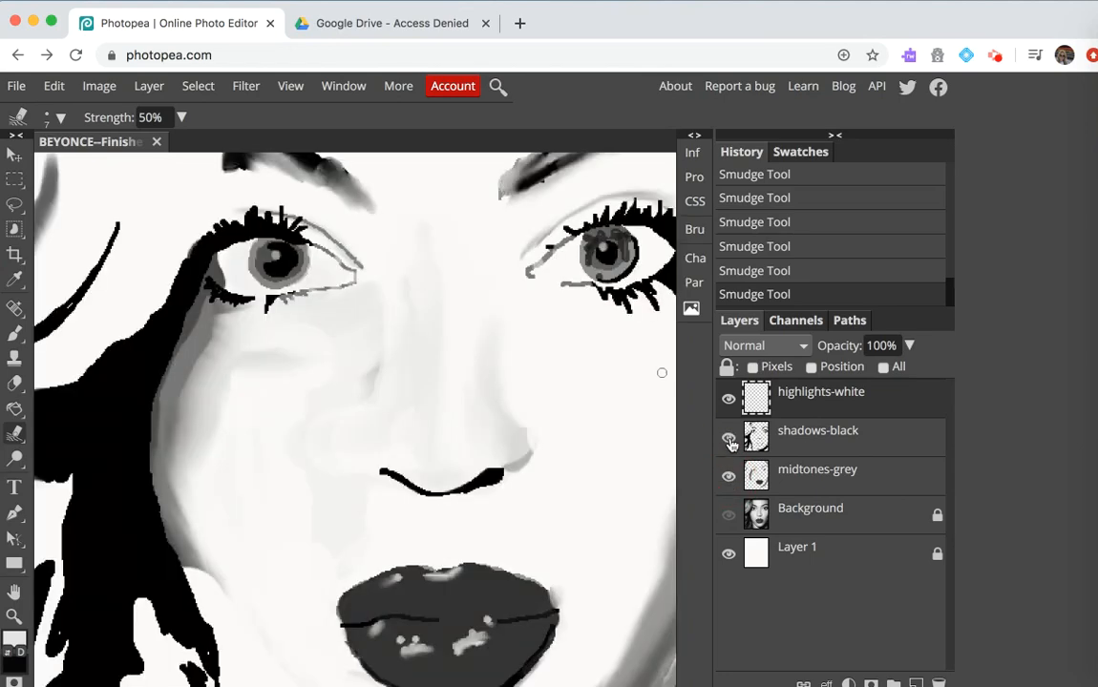
{"action": "key", "text": "ctrl+minus"}
{"action": "key", "text": "ctrl+minus"}
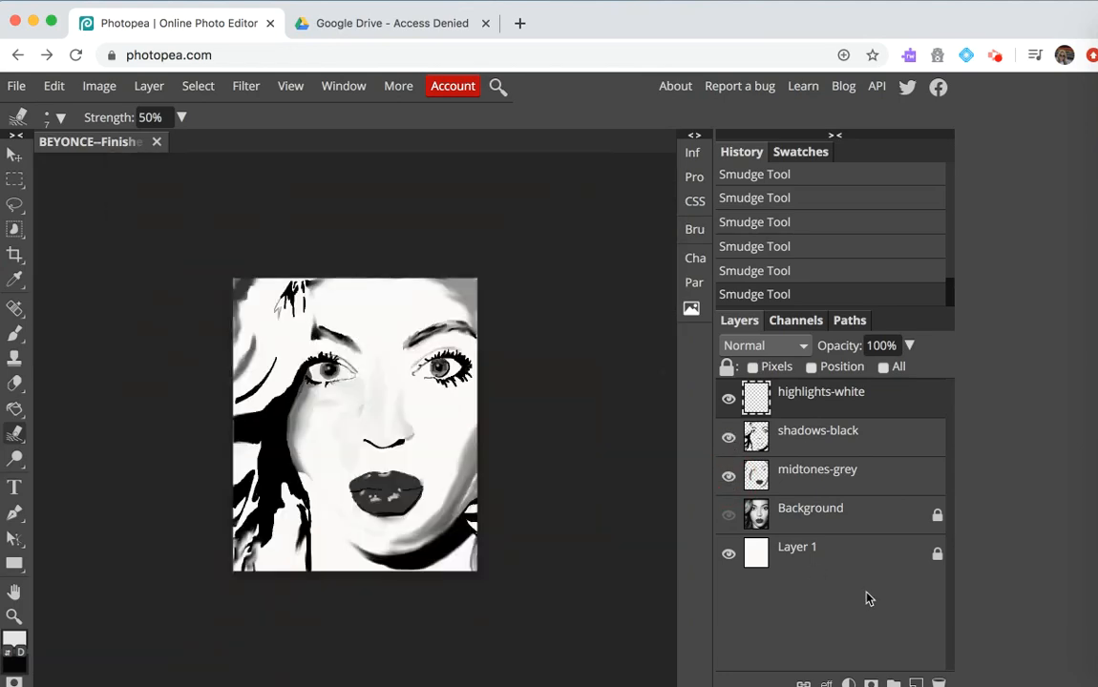
Step: Select the midtones-grey layer and show the Background photo beneath it
{"action": "left_click", "coordinate": [809, 482]}
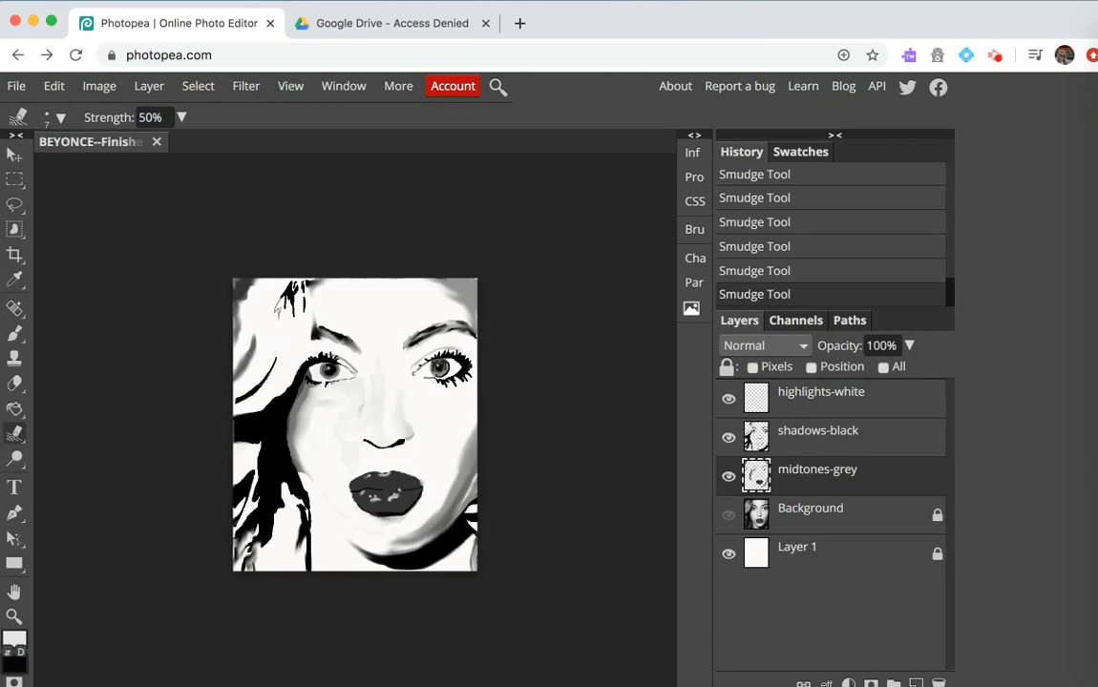
{"action": "left_click", "coordinate": [728, 516]}
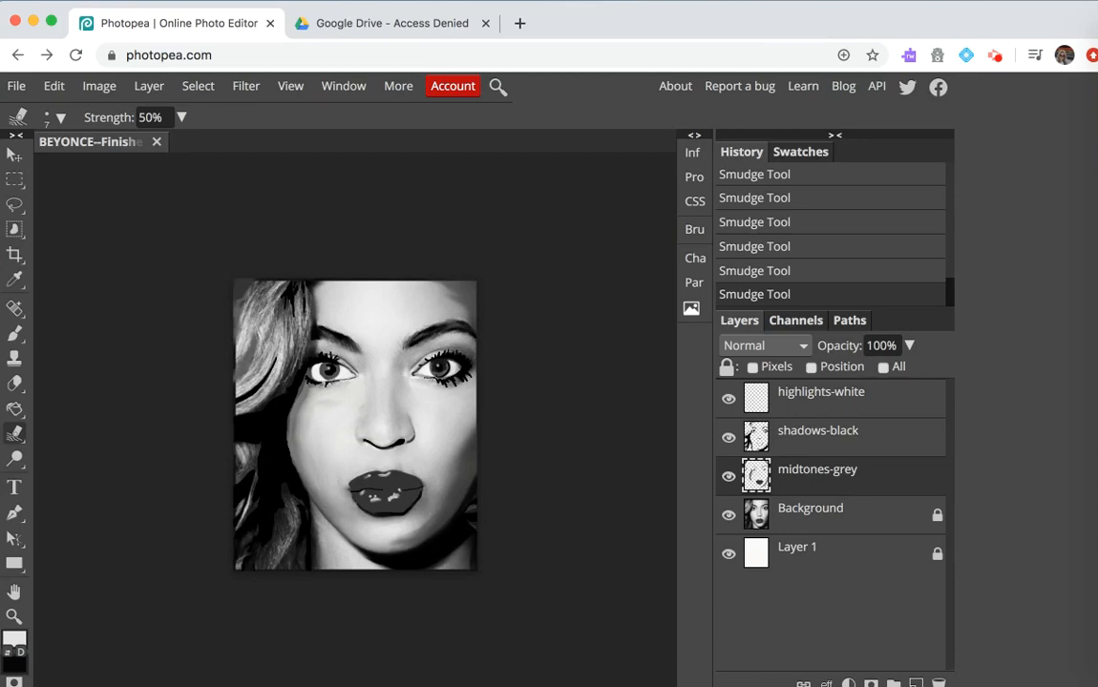
Step: Enlarge the browser page showing the finished portrait and capture a screenshot of the area around the whole image
{"action": "left_click", "coordinate": [105, 1]}
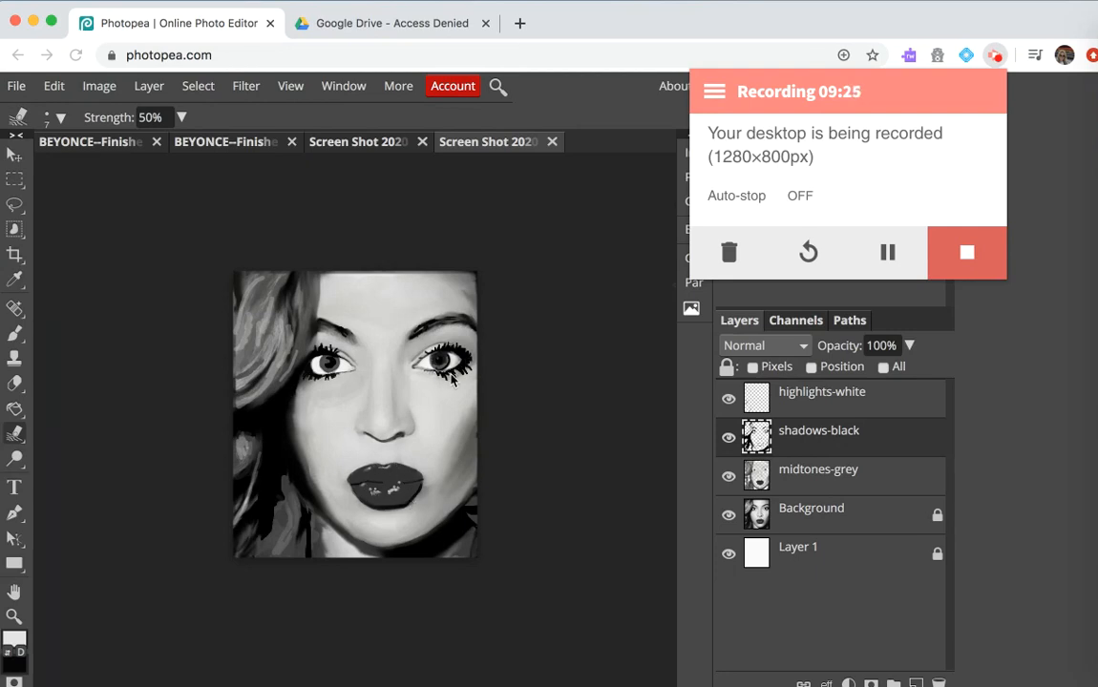
{"action": "key", "text": "super+equal"}
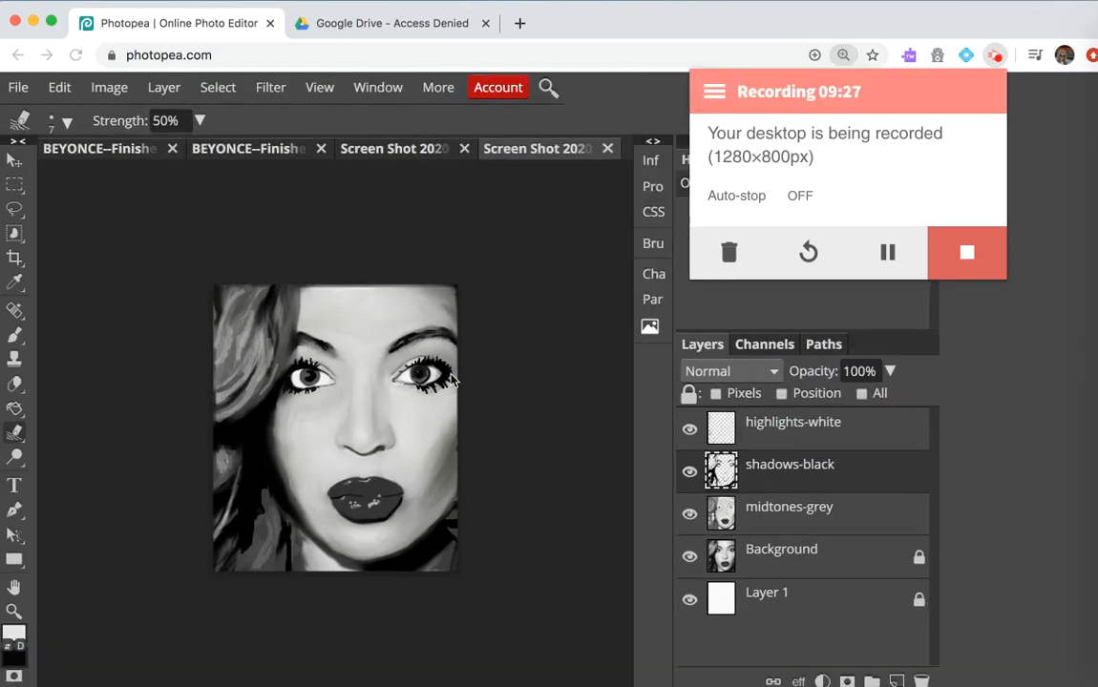
{"action": "key", "text": "super+equal"}
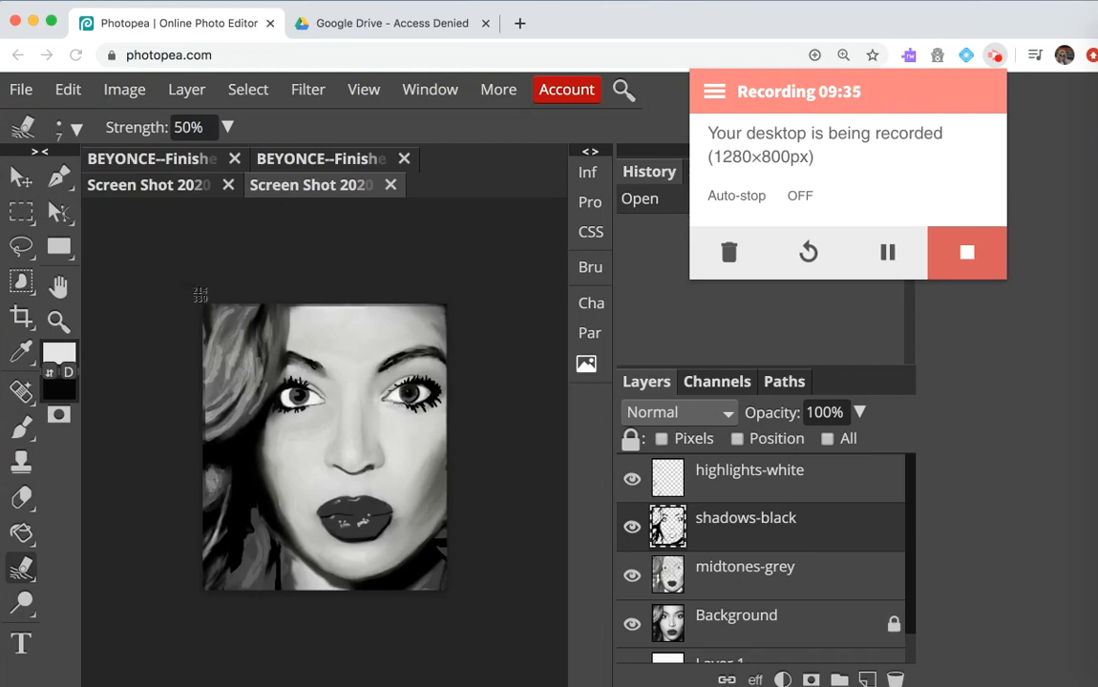
{"action": "left_click_drag", "start_coordinate": [181, 286], "coordinate": [469, 619]}
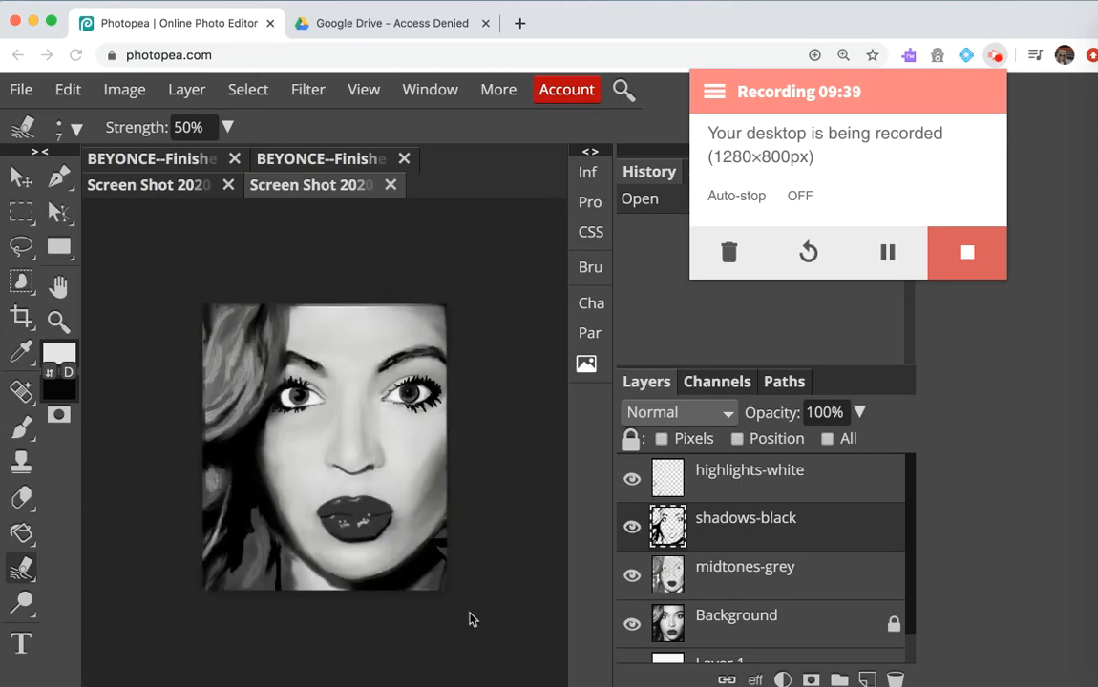